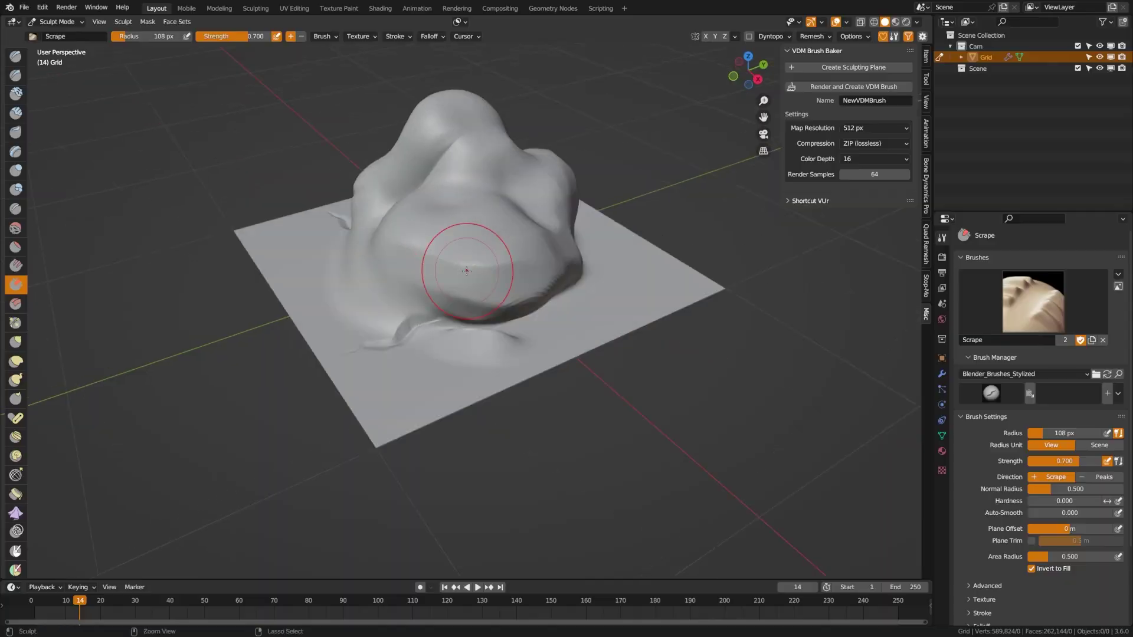
# - Scrape the front surface of the sculpted rock form and resize the Scrape brush
pyautogui.moveTo(467, 271)
pyautogui.mouseDown(button='middle')
pyautogui.moveTo(566, 283)
pyautogui.moveTo(378, 265)
pyautogui.moveTo(450, 292)
pyautogui.mouseUp(button='middle')
pyautogui.press('f')
pyautogui.click(518, 277)
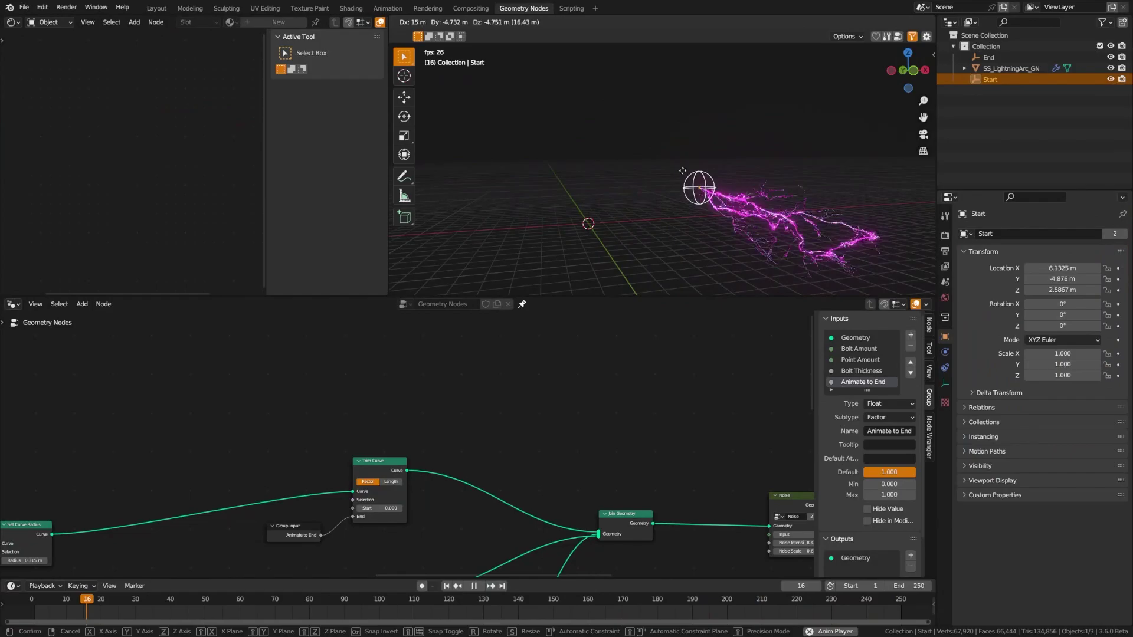
# - Place the Start empty at about X -8.9, Y -0.1, Z 7.3 m and start moving the empty at the lightning's other end
pyautogui.click(441, 101)
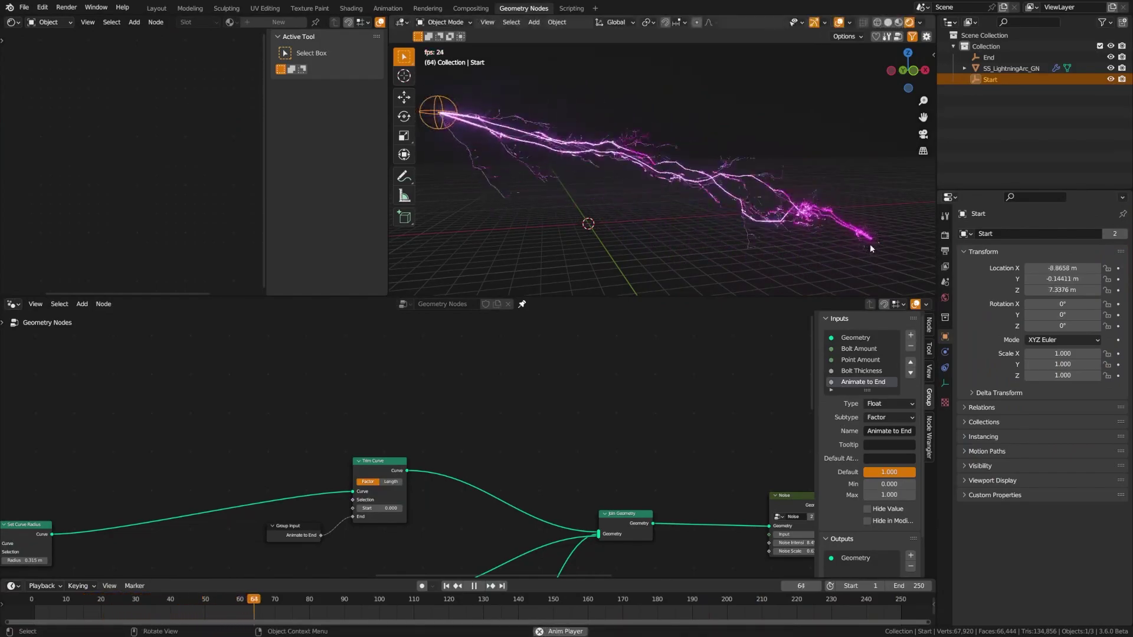
pyautogui.click(871, 246)
pyautogui.press('g')
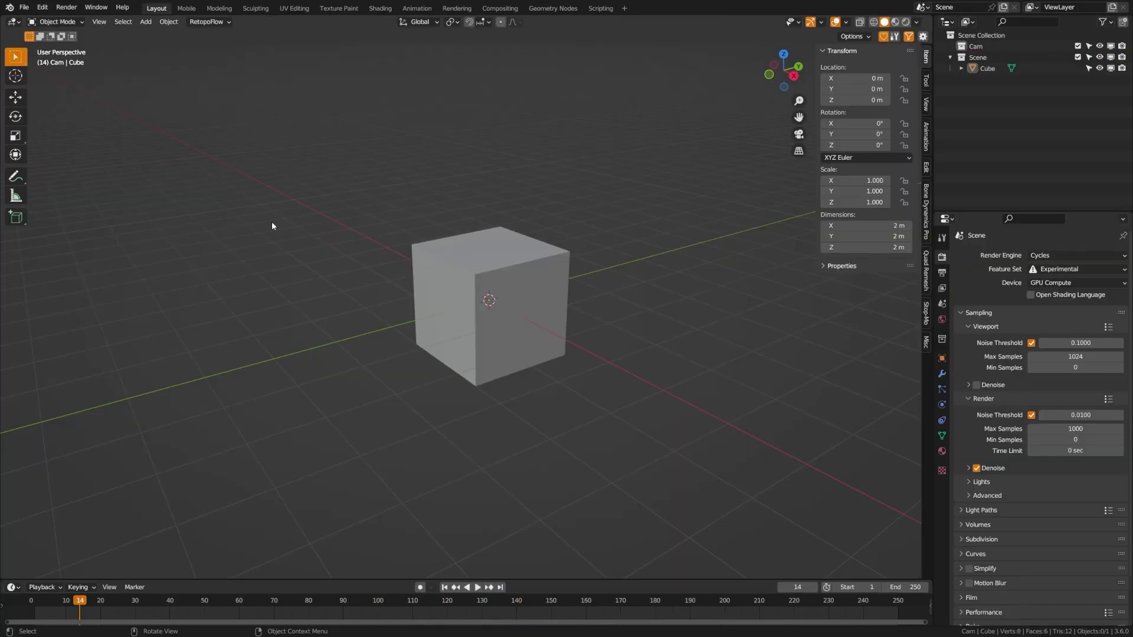
# - Look up the VDM Brush Baker add-on in the preferences with the search "vdm" and view its details
pyautogui.click(42, 7)
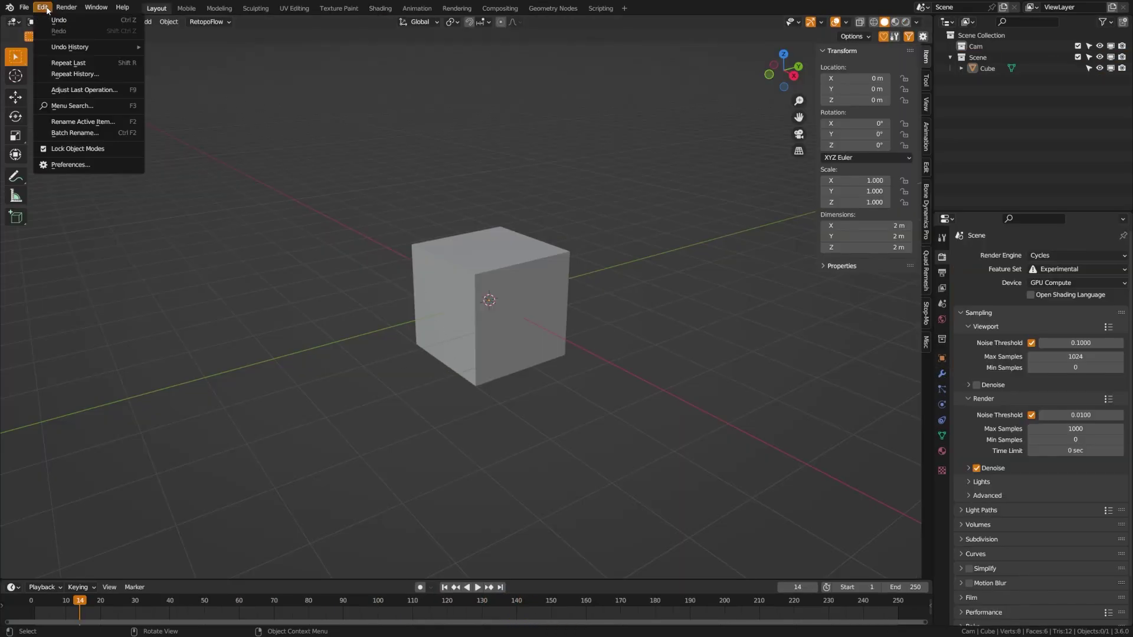
pyautogui.click(83, 167)
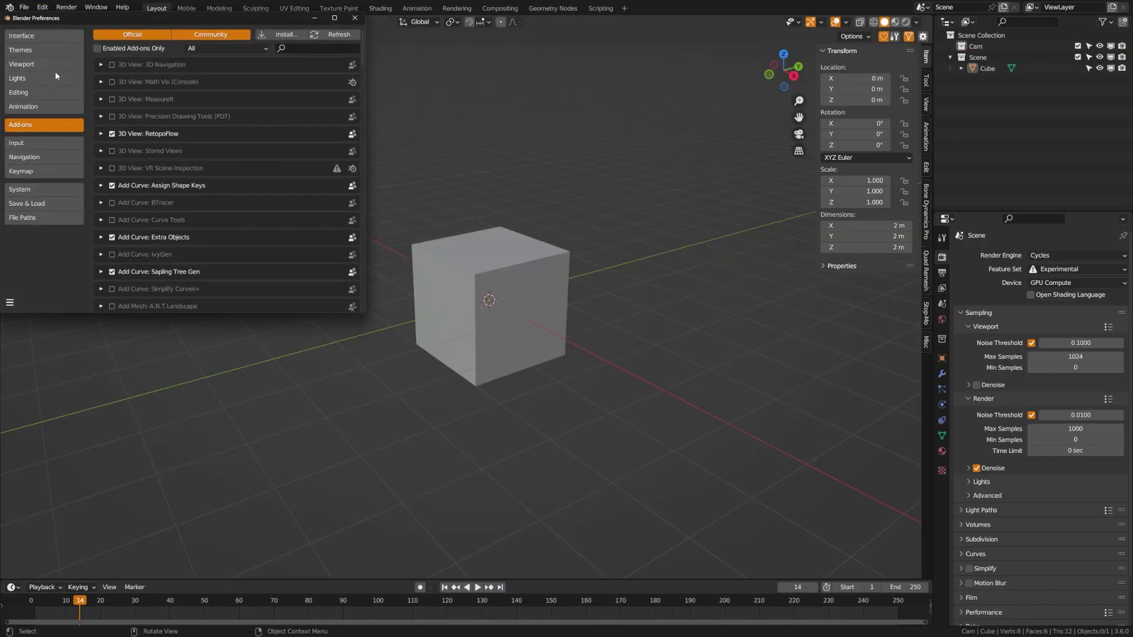
pyautogui.click(308, 50)
pyautogui.write('vdm')
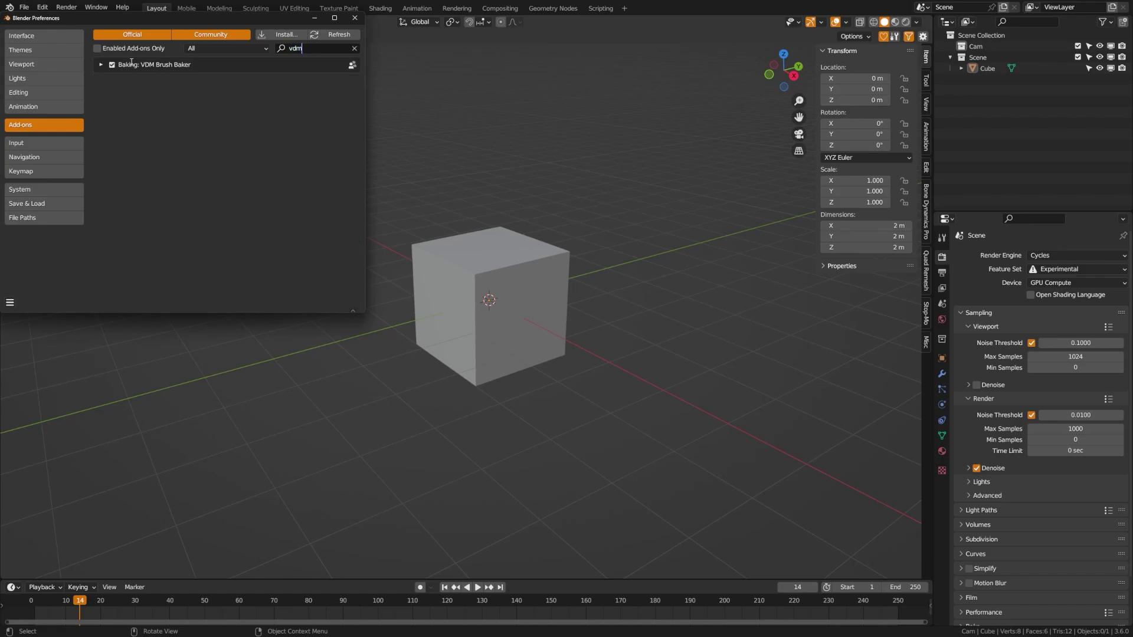
pyautogui.click(101, 65)
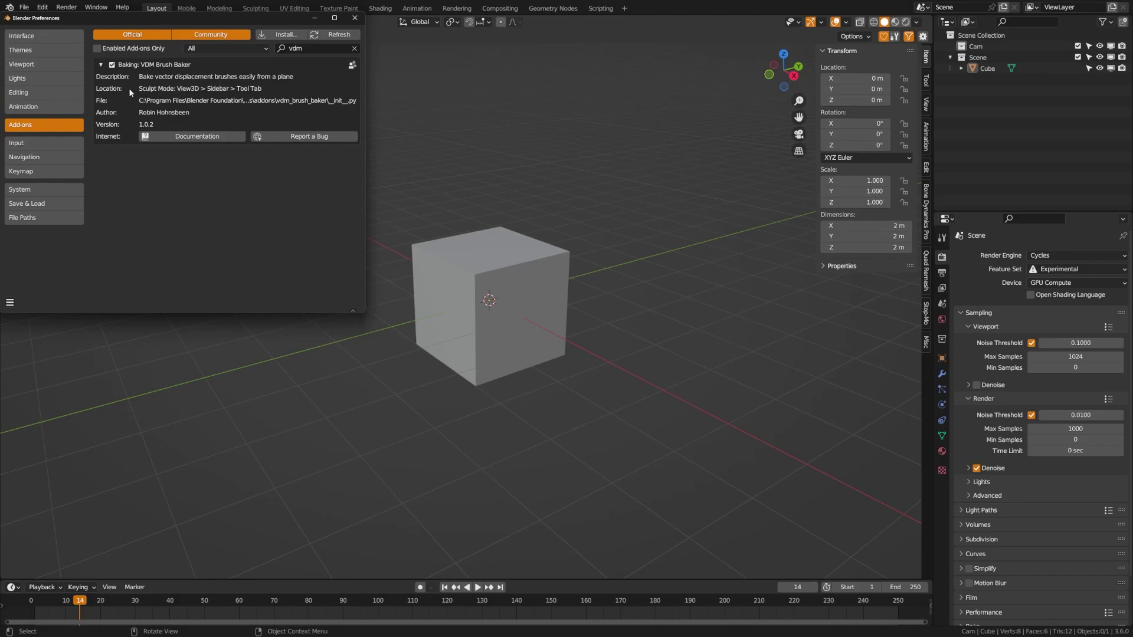
pyautogui.click(356, 19)
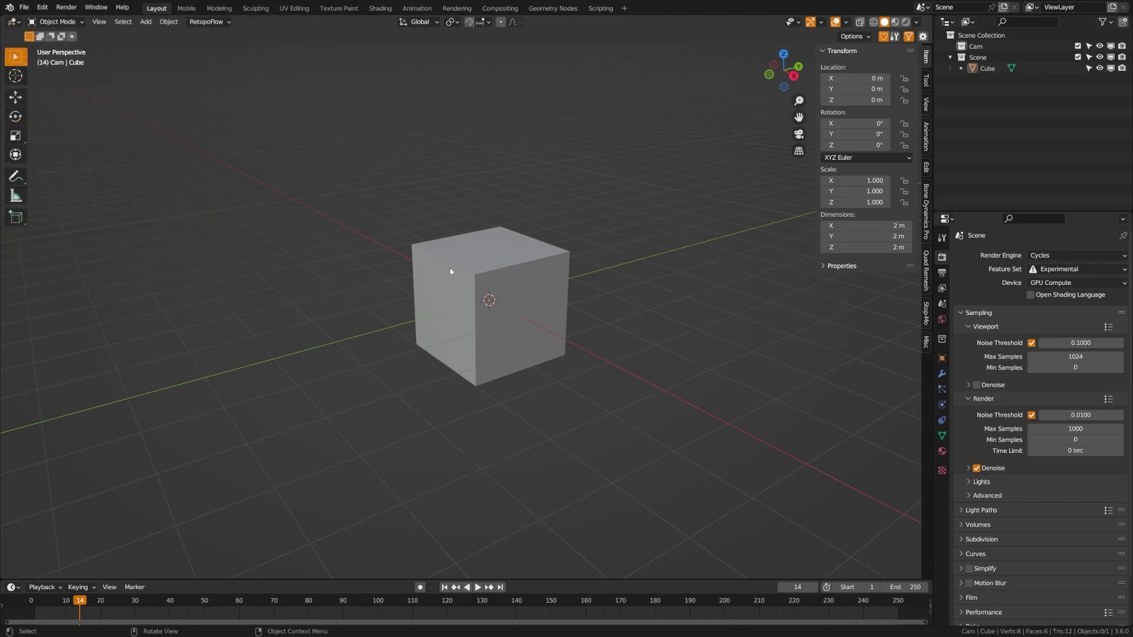
# - Switch the cube to Sculpt Mode
pyautogui.click(519, 298)
pyautogui.keyDown('shift'); pyautogui.moveTo(530, 306); pyautogui.dragTo(412, 285, button='middle'); pyautogui.keyUp('shift')
pyautogui.hotkey('ctrl', 'Tab')
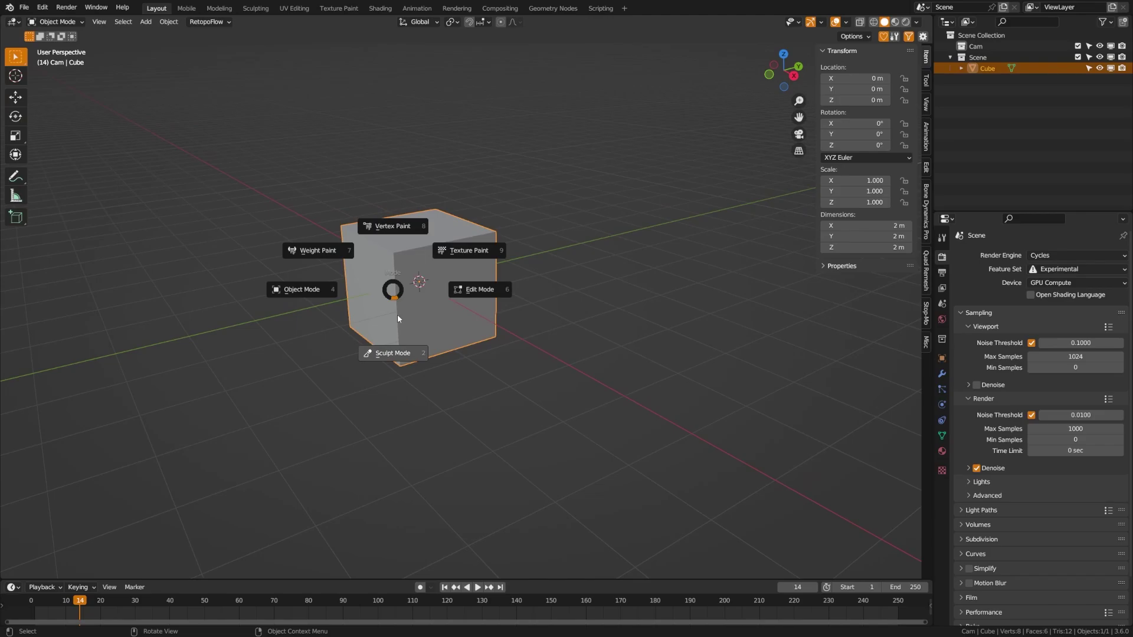
pyautogui.click(393, 353)
pyautogui.moveTo(393, 359)
pyautogui.mouseDown(button='middle')
pyautogui.moveTo(465, 341)
pyautogui.moveTo(482, 352)
pyautogui.mouseUp(button='middle')
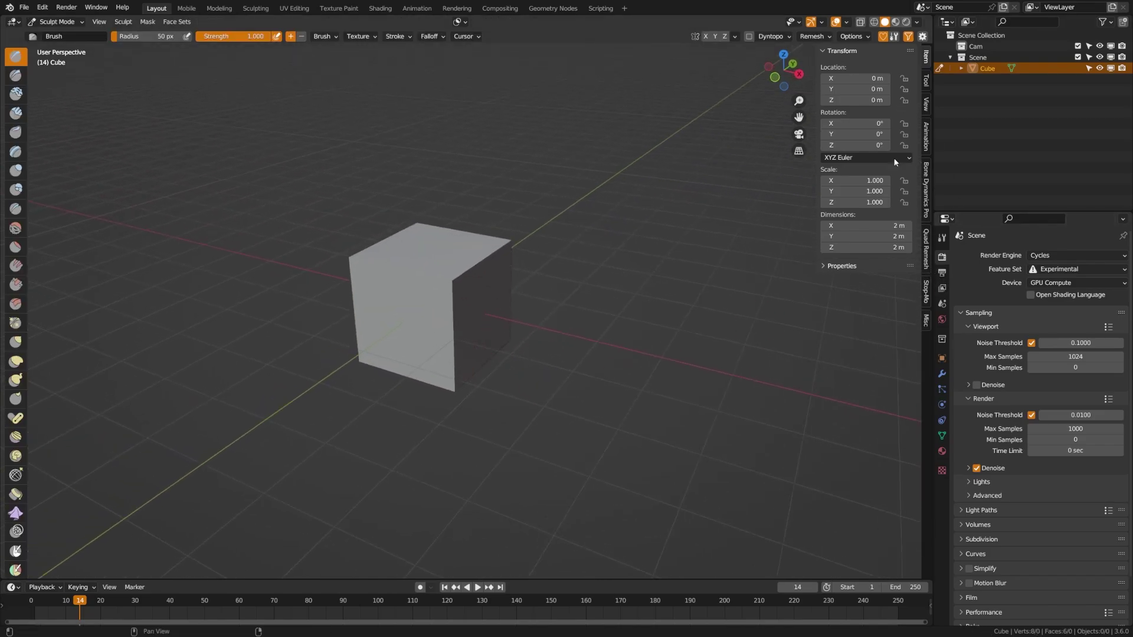
# - Reveal the VDM Brush Baker settings in the sidebar and widen it so the labels are readable
pyautogui.click(907, 37)
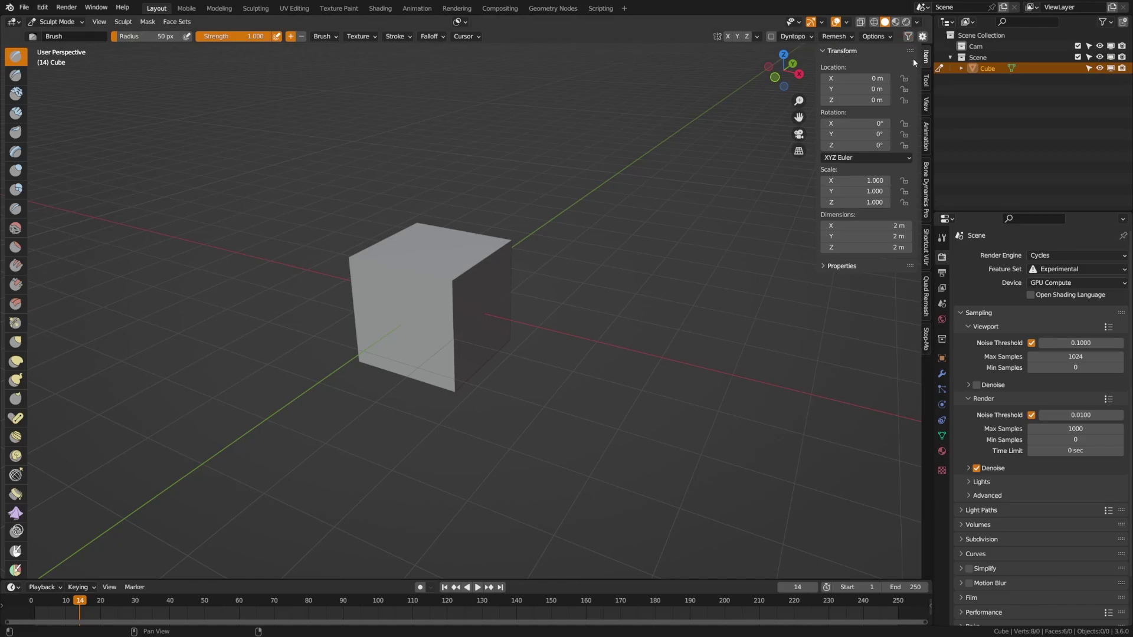
pyautogui.click(908, 37)
pyautogui.click(925, 319)
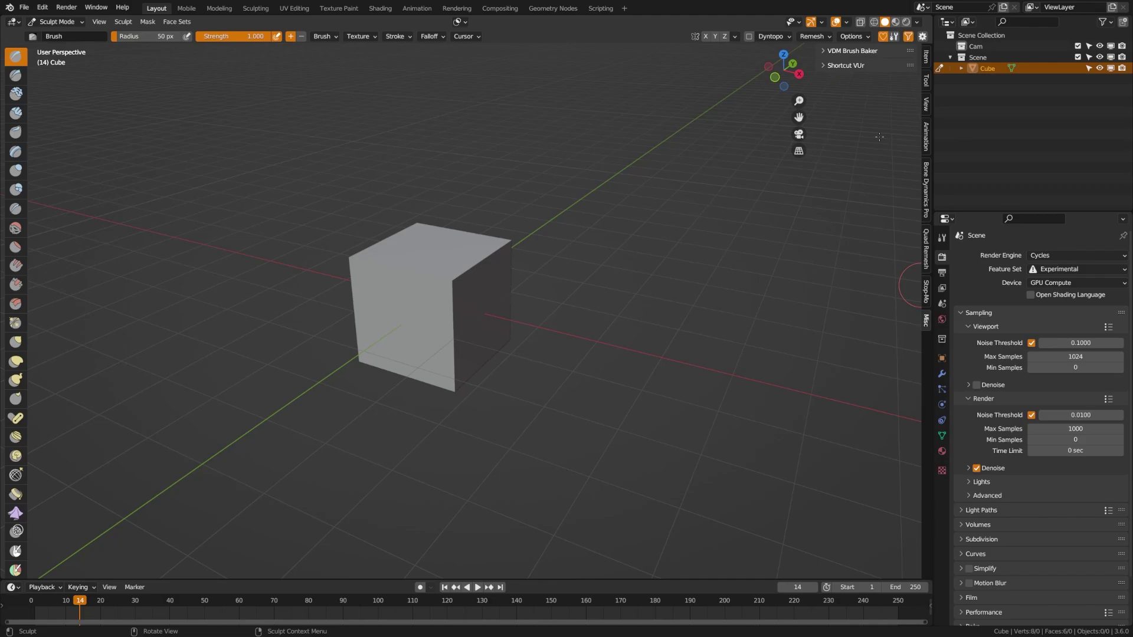
pyautogui.click(850, 52)
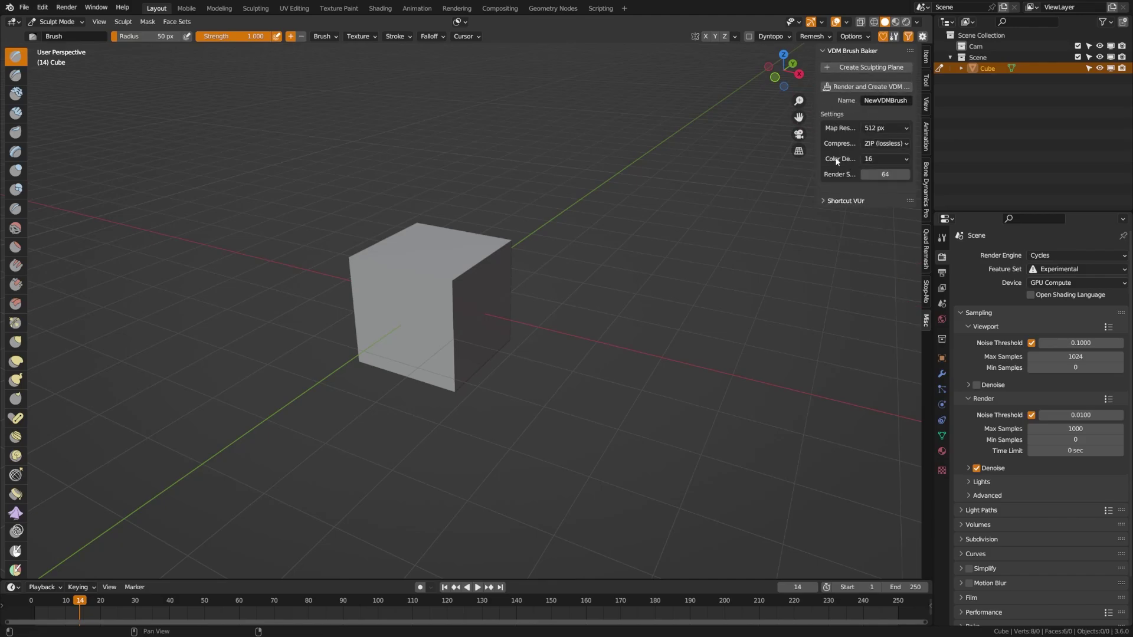
pyautogui.moveTo(814, 157); pyautogui.dragTo(779, 178)
# - Create a VDM Brush Baker sculpting plane in the scene
pyautogui.moveTo(507, 278); pyautogui.dragTo(555, 262, button='middle')
pyautogui.moveTo(600, 311); pyautogui.dragTo(584, 312, button='middle')
pyautogui.scroll(2, 584, 312)
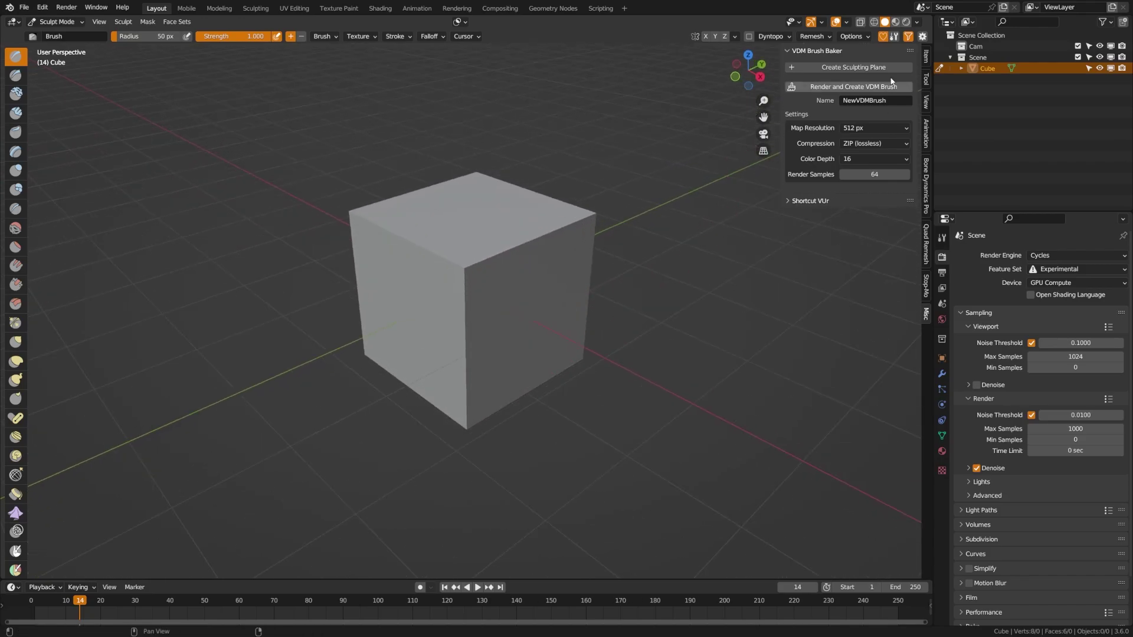
pyautogui.click(860, 69)
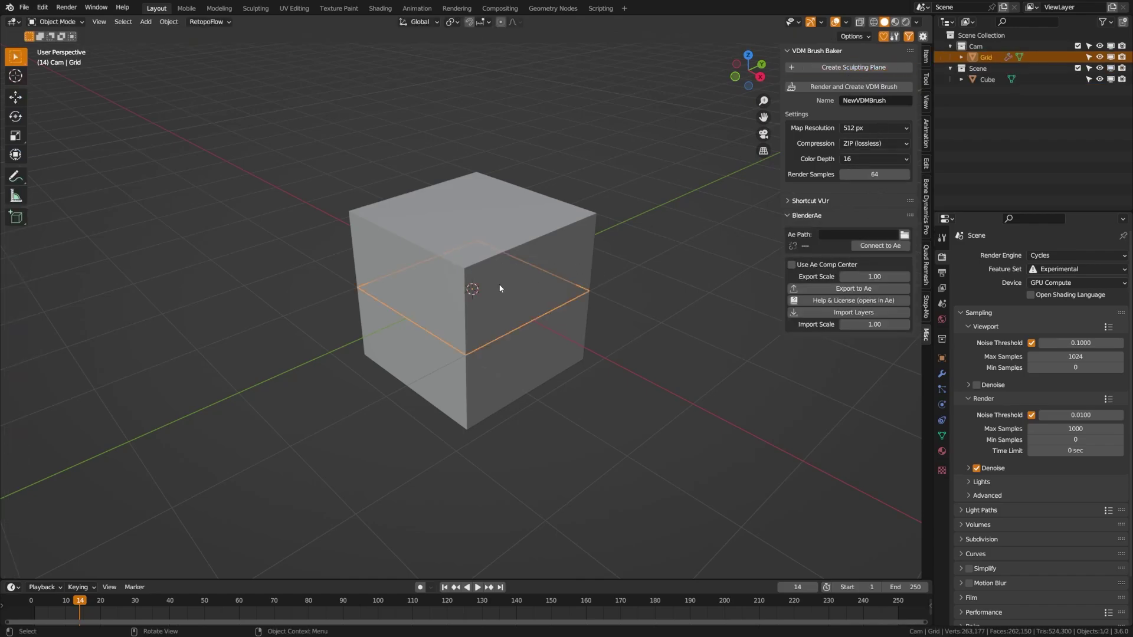
pyautogui.moveTo(500, 289); pyautogui.dragTo(540, 312, button='middle')
pyautogui.scroll(2, 569, 313)
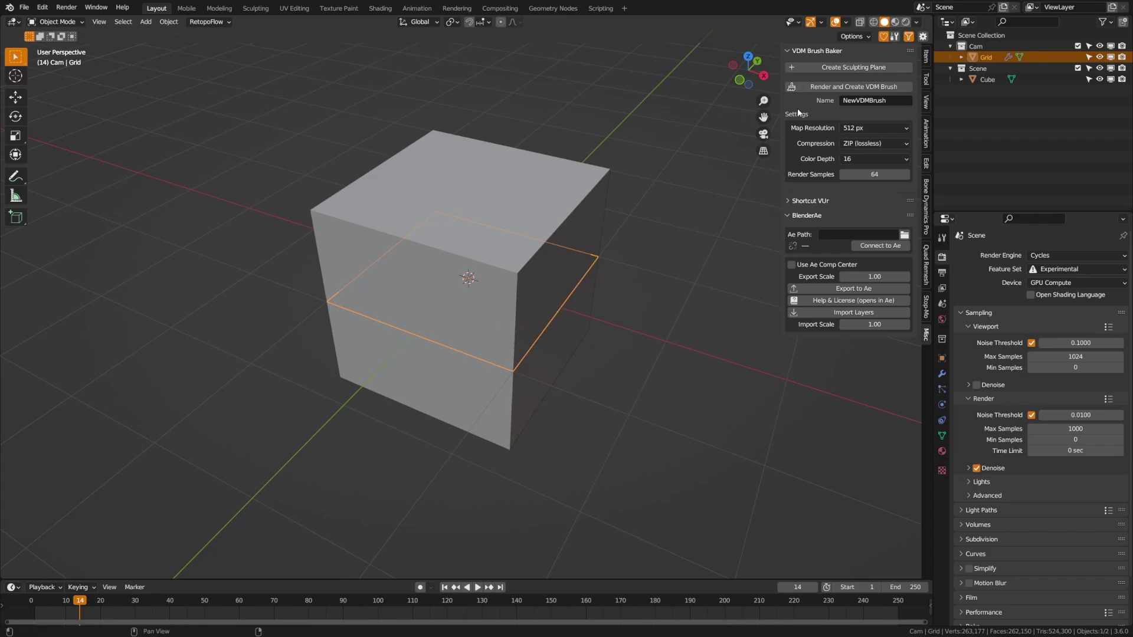
# - Delete the cube that encloses the sculpting plane
pyautogui.click(550, 246)
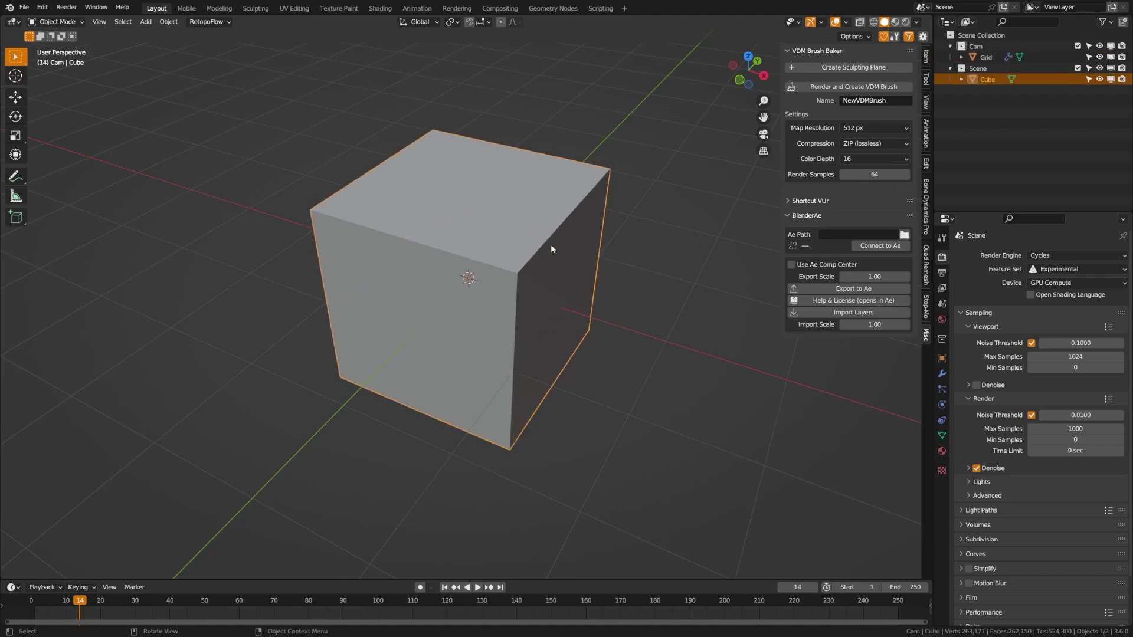
pyautogui.click(986, 57)
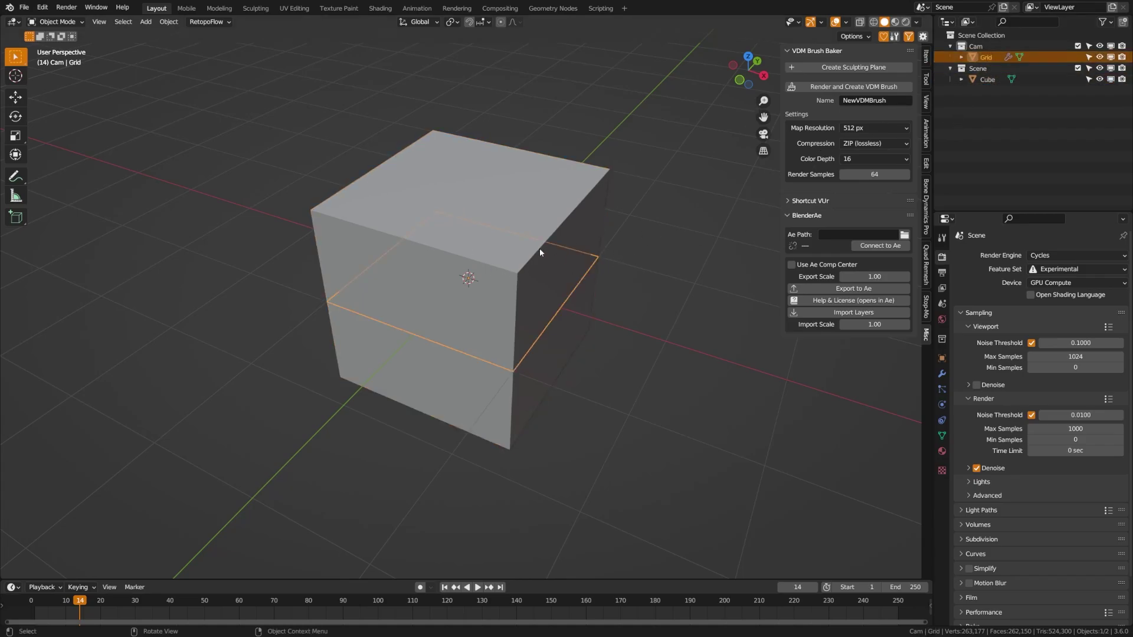
pyautogui.click(566, 279)
pyautogui.press('x')
pyautogui.click(564, 282)
# - Select the sculpting plane and switch it to Sculpt Mode
pyautogui.press('a')
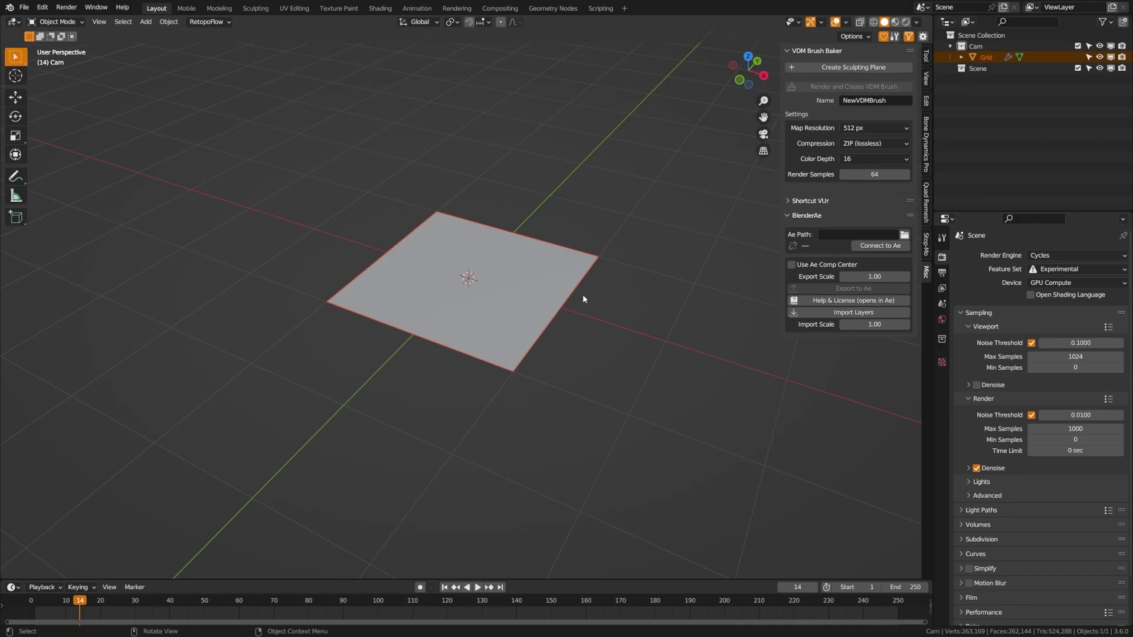
pyautogui.moveTo(582, 295); pyautogui.dragTo(591, 302, button='middle')
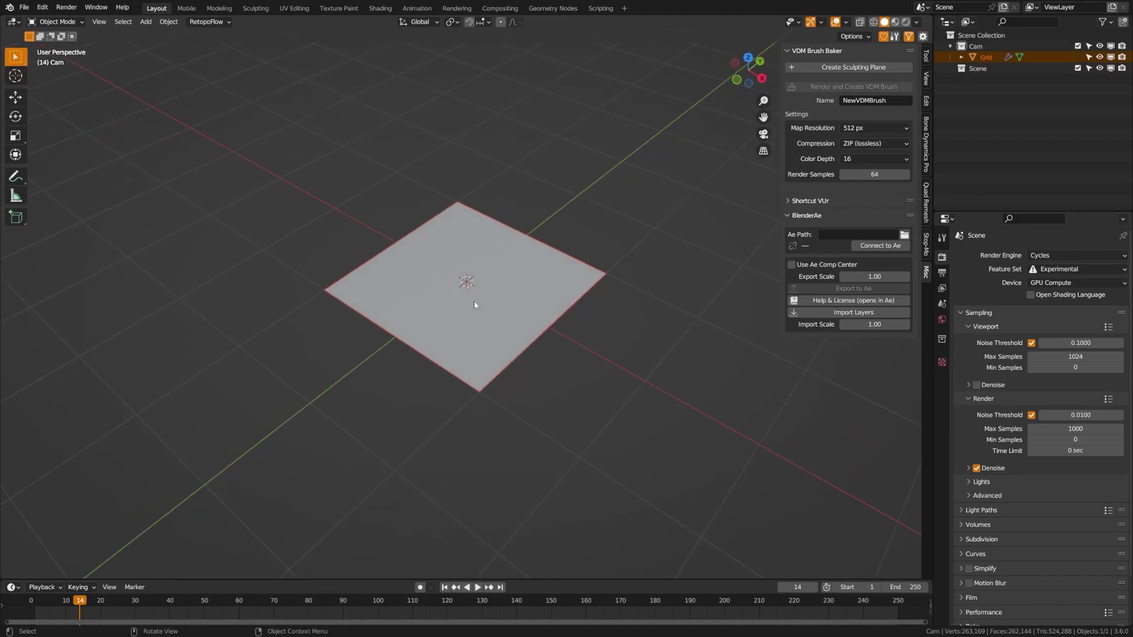
pyautogui.scroll(3, 473, 301)
pyautogui.hotkey('ctrl', 'Tab')
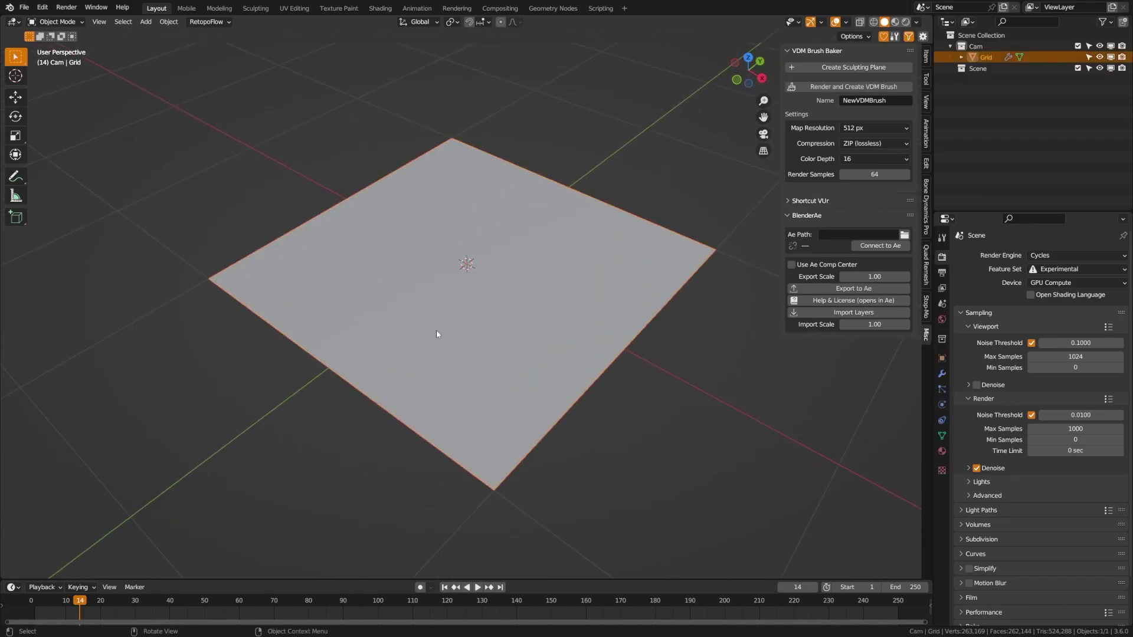
pyautogui.hotkey('ctrl', 'Tab')
pyautogui.click(380, 392)
pyautogui.moveTo(452, 347); pyautogui.dragTo(454, 351, button='middle')
# - Subdivide the plane's MultiresVDM modifier once more and set its viewport level to 3
pyautogui.click(941, 374)
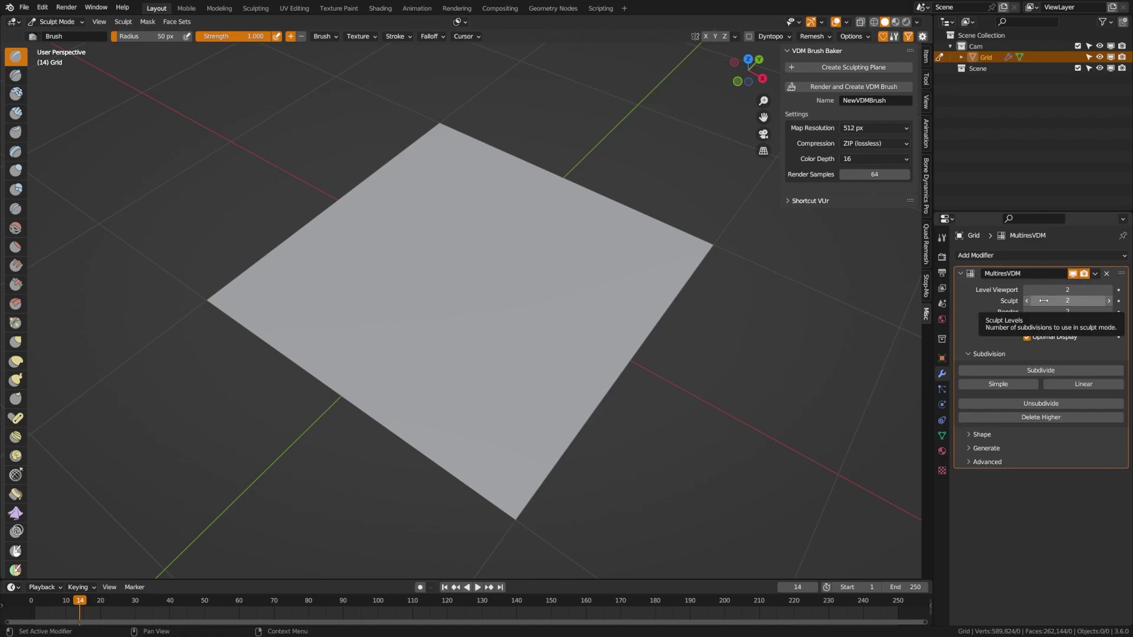
pyautogui.click(1037, 373)
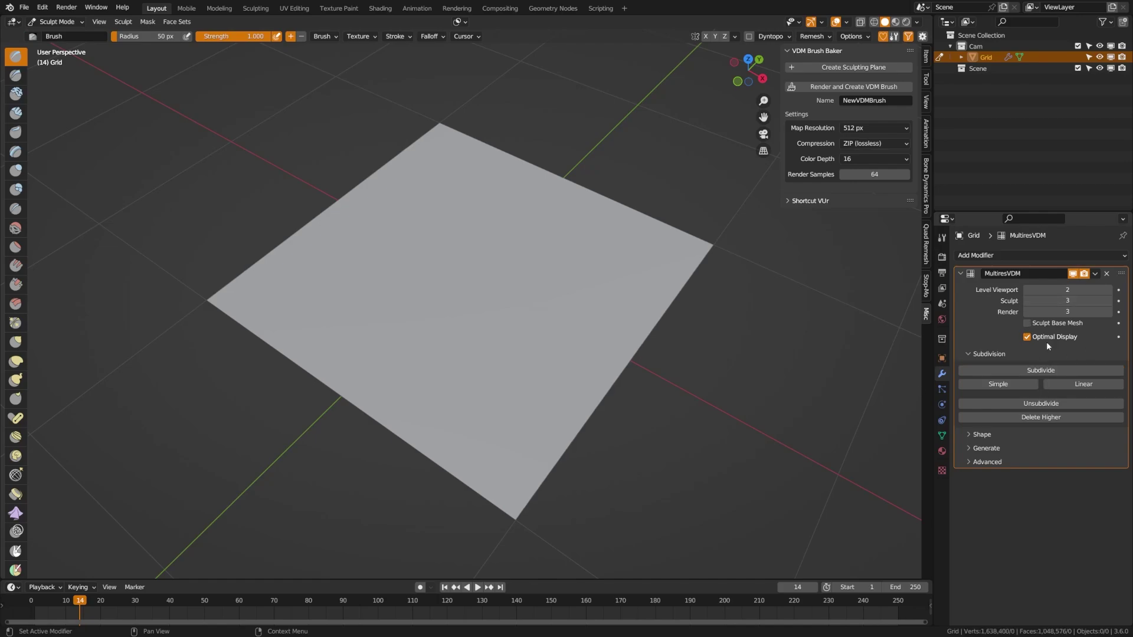
pyautogui.click(1109, 290)
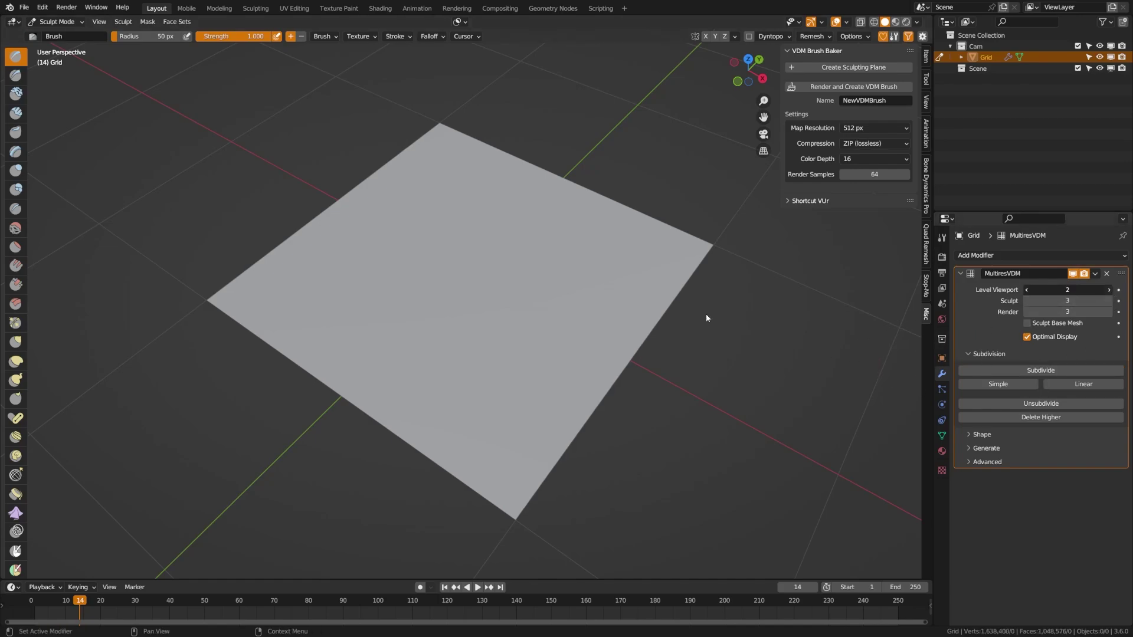
pyautogui.moveTo(349, 336); pyautogui.dragTo(452, 349, button='middle')
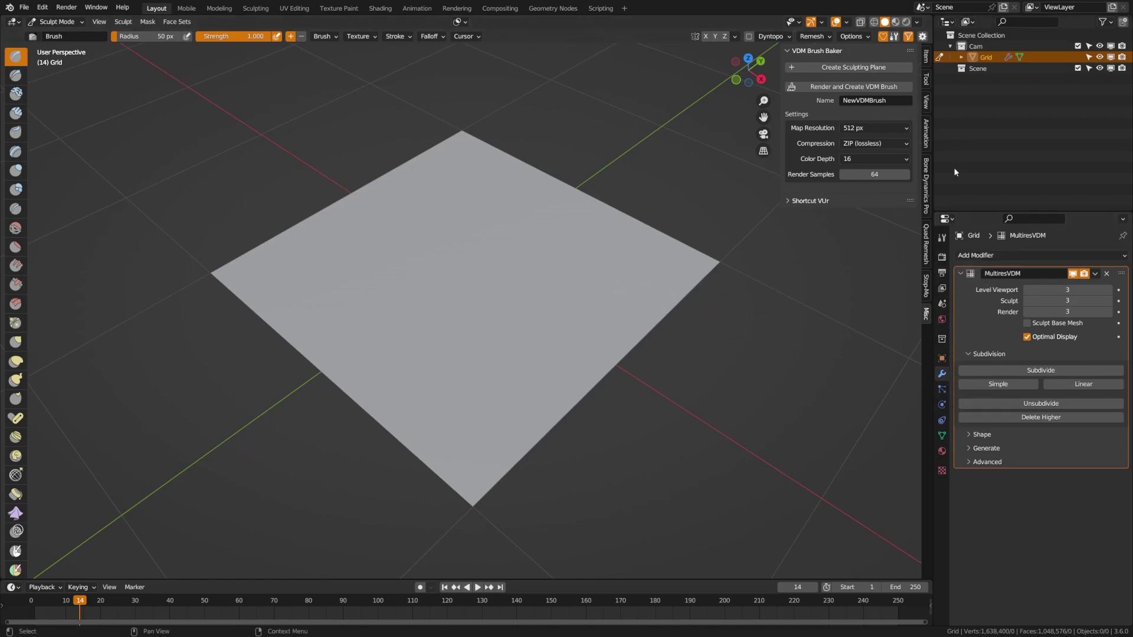
# - Show the Draw brush settings and choose the Blender_Brushes_Stylized library in the Brush Manager
pyautogui.click(941, 237)
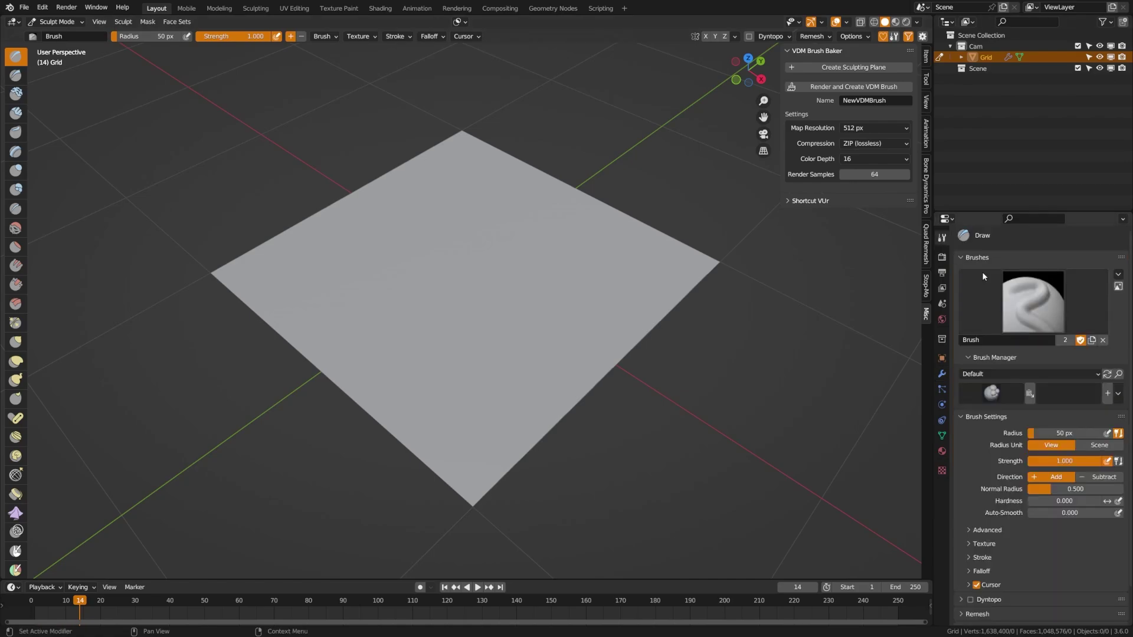
pyautogui.click(1004, 394)
pyautogui.click(1004, 374)
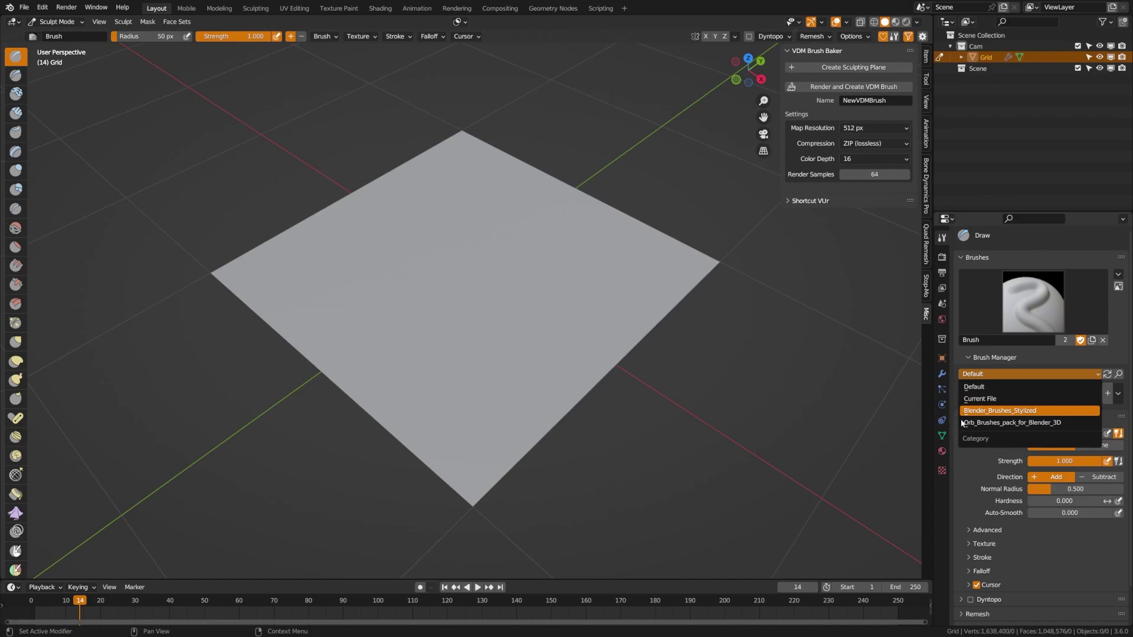
pyautogui.click(990, 411)
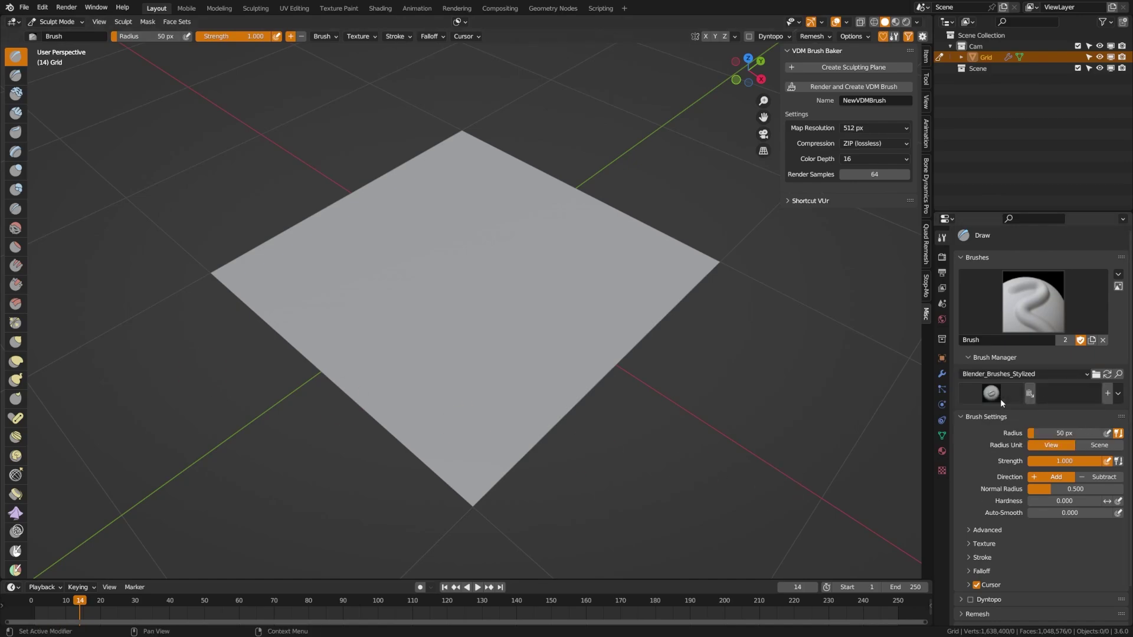
pyautogui.click(1000, 398)
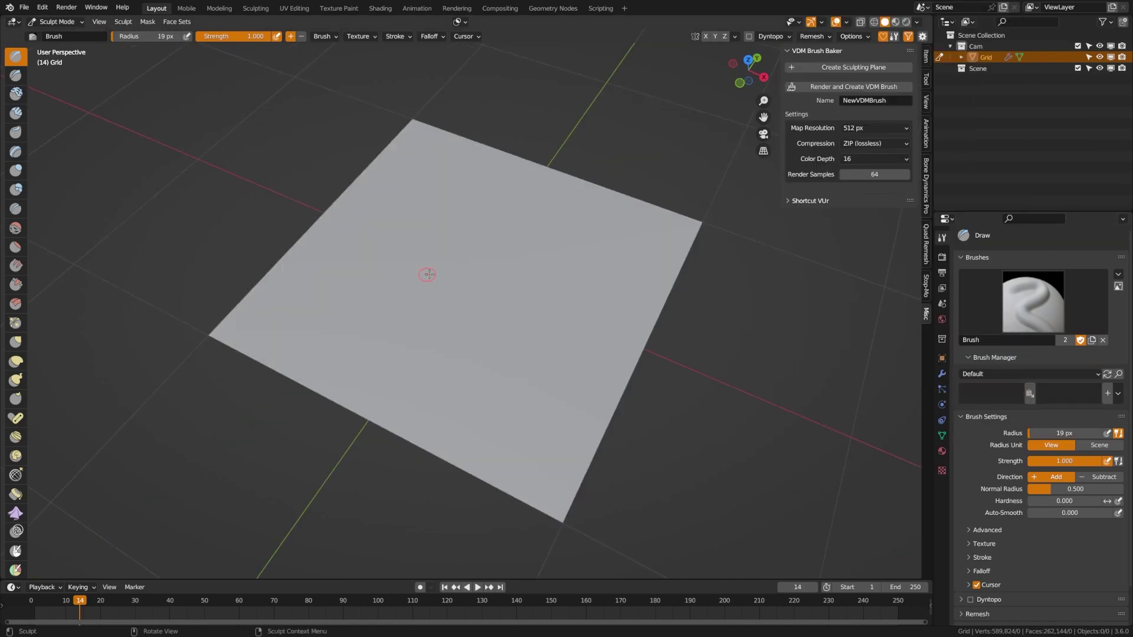
# - Set the Draw brush radius to 142 px and build up large rounded, overlapping mounds in the middle of the plane
pyautogui.press('f')
pyautogui.click(480, 307)
pyautogui.moveTo(407, 236)
pyautogui.mouseDown()
pyautogui.moveTo(513, 277)
pyautogui.moveTo(486, 257)
pyautogui.moveTo(472, 200)
pyautogui.moveTo(494, 257)
pyautogui.moveTo(466, 253)
pyautogui.moveTo(529, 296)
pyautogui.moveTo(539, 286)
pyautogui.mouseUp()
pyautogui.moveTo(548, 284); pyautogui.dragTo(513, 246, button='middle')
pyautogui.moveTo(513, 251); pyautogui.dragTo(551, 248)
pyautogui.moveTo(558, 274); pyautogui.dragTo(418, 293, button='middle')
pyautogui.moveTo(469, 236)
pyautogui.mouseDown()
pyautogui.moveTo(519, 265)
pyautogui.moveTo(561, 258)
pyautogui.mouseUp()
pyautogui.moveTo(565, 256); pyautogui.dragTo(442, 283, button='middle')
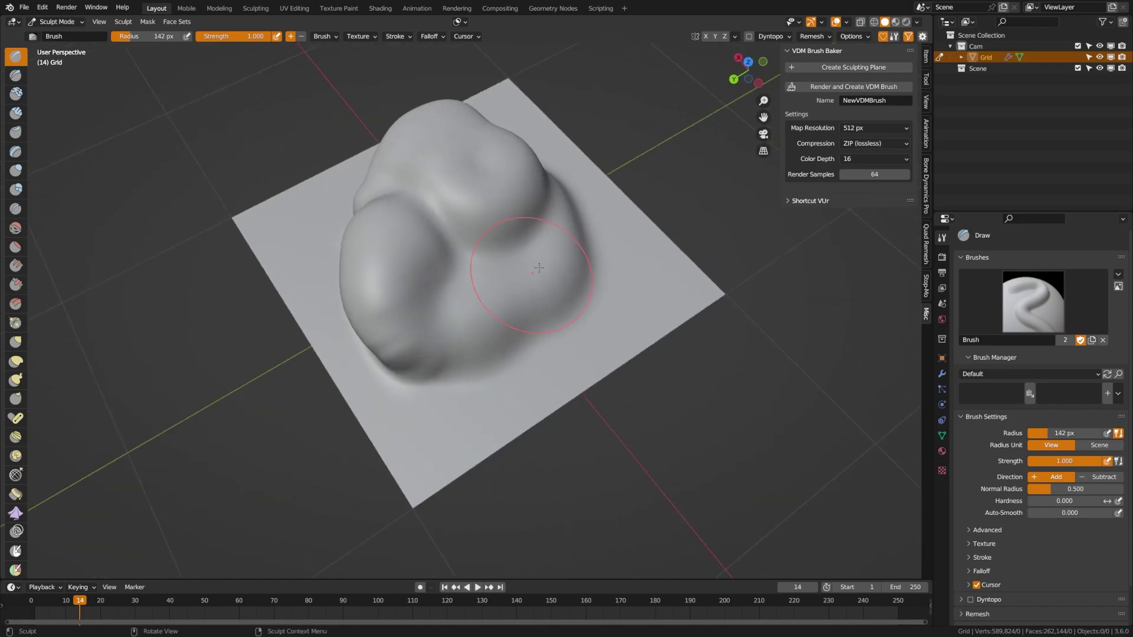
pyautogui.moveTo(531, 266)
pyautogui.mouseDown()
pyautogui.moveTo(510, 286)
pyautogui.moveTo(504, 265)
pyautogui.moveTo(446, 254)
pyautogui.moveTo(466, 236)
pyautogui.moveTo(446, 236)
pyautogui.mouseUp()
pyautogui.moveTo(445, 236); pyautogui.dragTo(433, 239, button='middle')
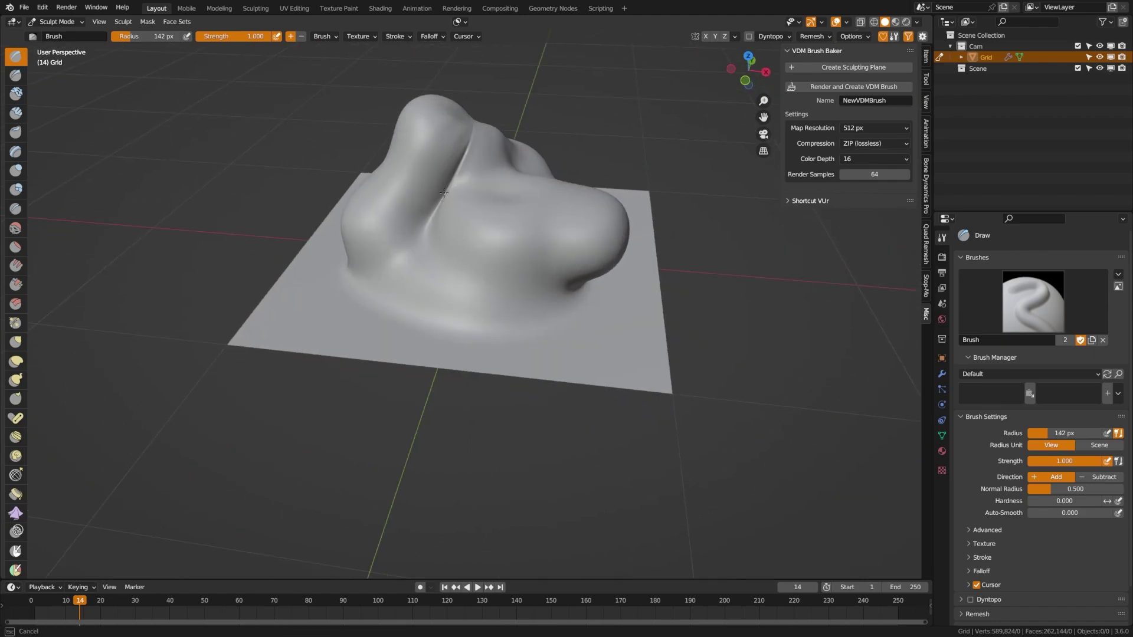
# - Reduce the brush radius to 1 px and load the Crack_Simple_19 brush from the Blender_Brushes_Stylized library
pyautogui.moveTo(145, 36); pyautogui.dragTo(112, 36)
pyautogui.moveTo(177, 154)
pyautogui.mouseDown(button='middle')
pyautogui.moveTo(212, 150)
pyautogui.moveTo(200, 136)
pyautogui.moveTo(194, 147)
pyautogui.mouseUp(button='middle')
pyautogui.click(994, 374)
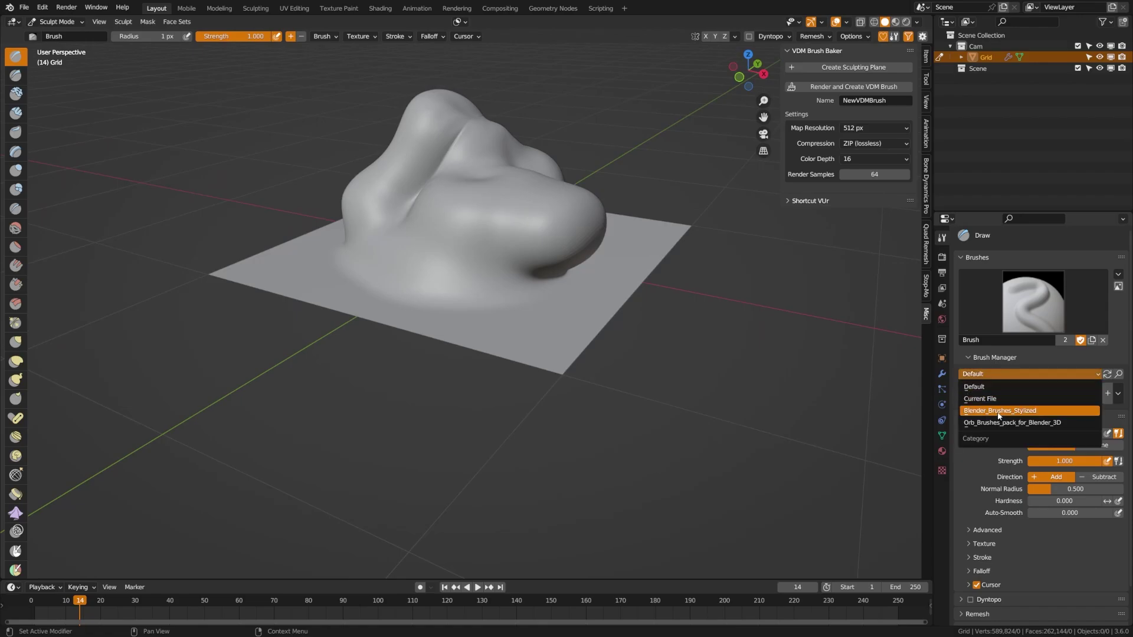
pyautogui.click(1008, 411)
pyautogui.click(999, 393)
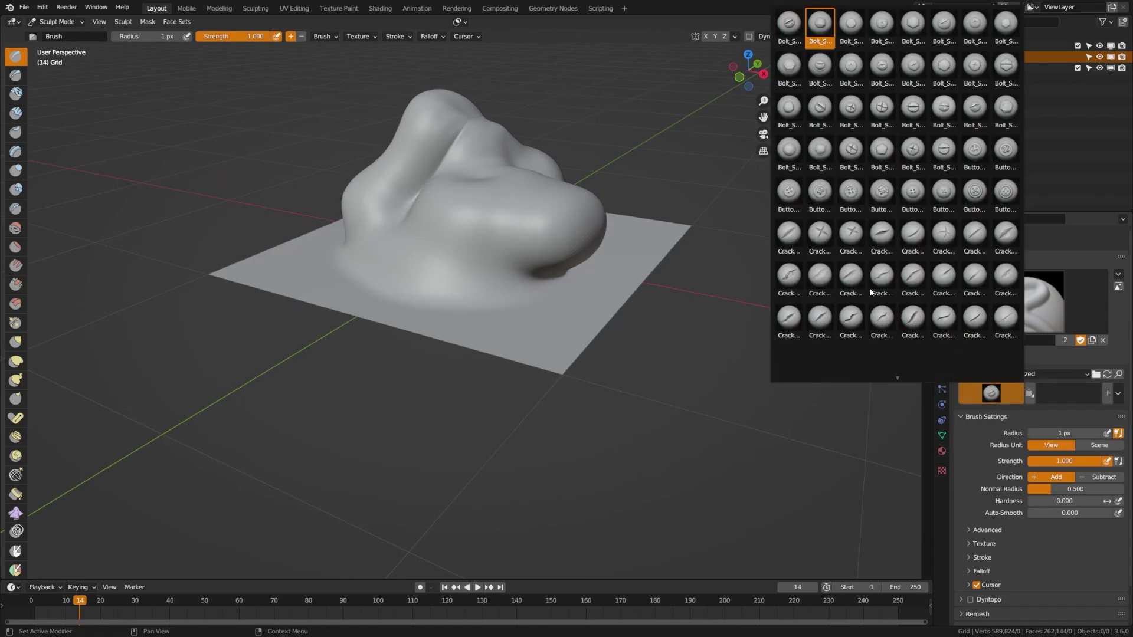
pyautogui.click(850, 317)
# - Carve several cracks into the sides and around the base of the sculpted form
pyautogui.moveTo(515, 272); pyautogui.dragTo(515, 243)
pyautogui.moveTo(425, 254); pyautogui.dragTo(496, 264, button='middle')
pyautogui.moveTo(376, 308); pyautogui.dragTo(407, 254)
pyautogui.moveTo(338, 255); pyautogui.dragTo(383, 255, button='middle')
pyautogui.moveTo(338, 262); pyautogui.dragTo(377, 239)
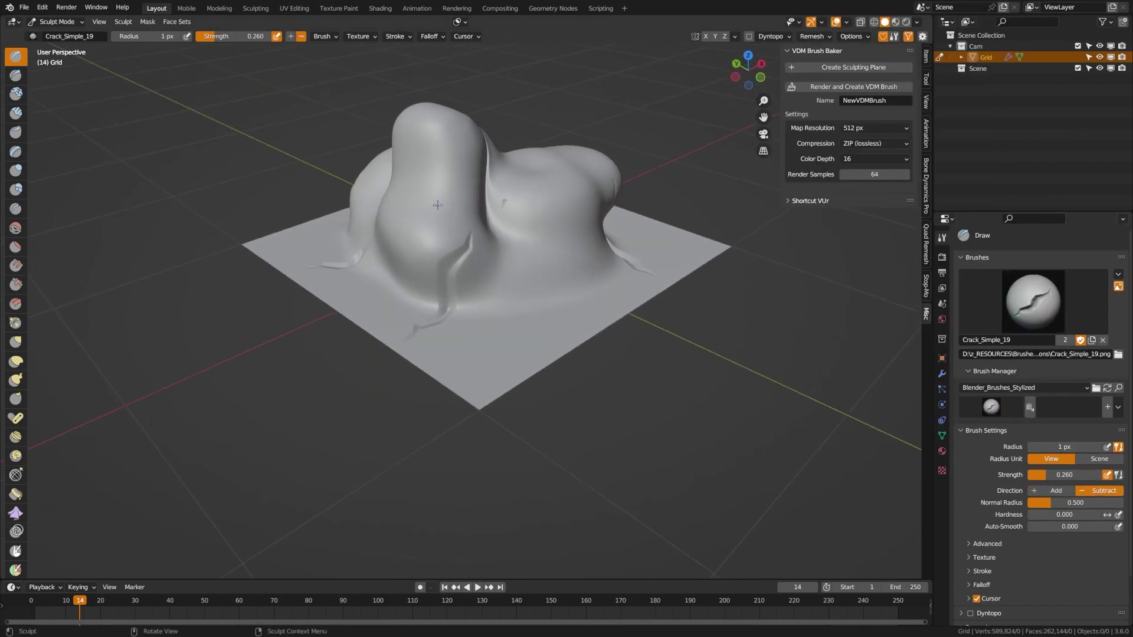
pyautogui.moveTo(436, 236); pyautogui.dragTo(277, 253, button='middle')
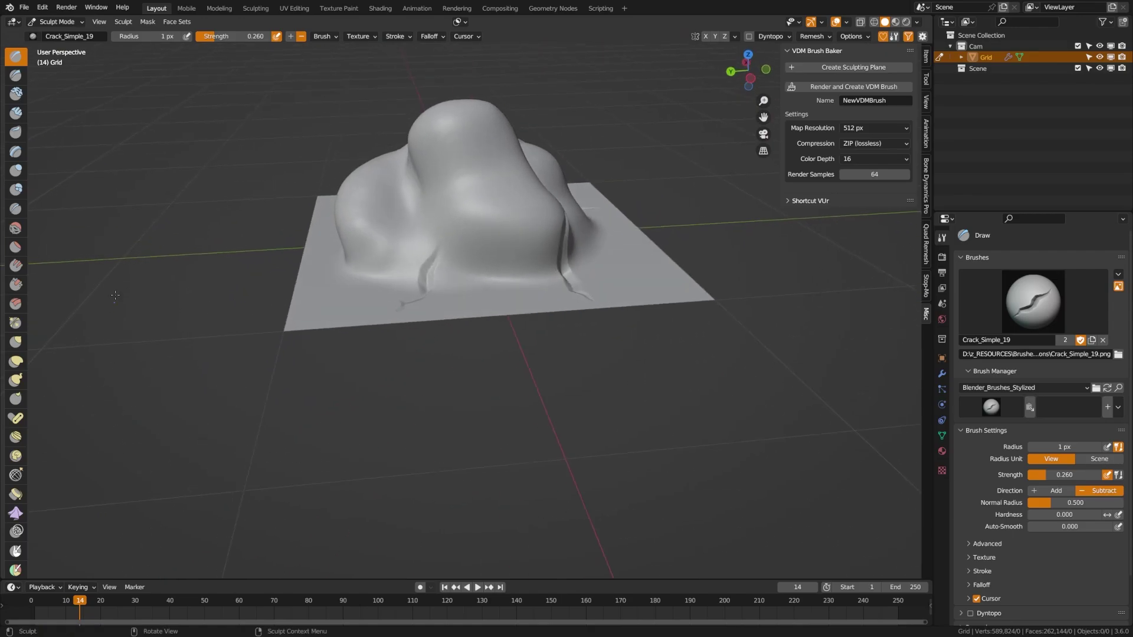
# - Flatten the rounded surfaces of the mounds with strokes of the Scrape brush, adjusting its radius between strokes
pyautogui.click(16, 284)
pyautogui.press('f')
pyautogui.click(466, 194)
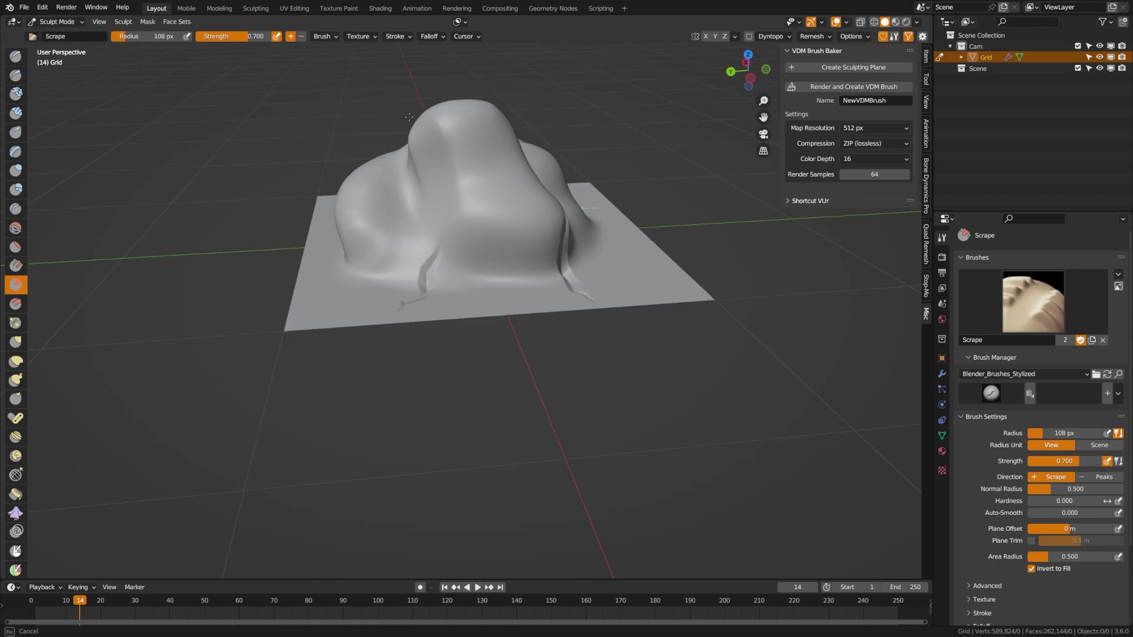
pyautogui.moveTo(442, 156)
pyautogui.mouseDown(button='middle')
pyautogui.moveTo(421, 260)
pyautogui.moveTo(470, 224)
pyautogui.moveTo(501, 318)
pyautogui.moveTo(531, 242)
pyautogui.moveTo(449, 200)
pyautogui.mouseUp(button='middle')
pyautogui.press('f')
pyautogui.click(435, 200)
# - Texture the form with the Rocks_Layered_15 and Rocks_Layered_12 brushes from the Blender_Brushes_Stylized library
pyautogui.click(1032, 301)
pyautogui.click(907, 202)
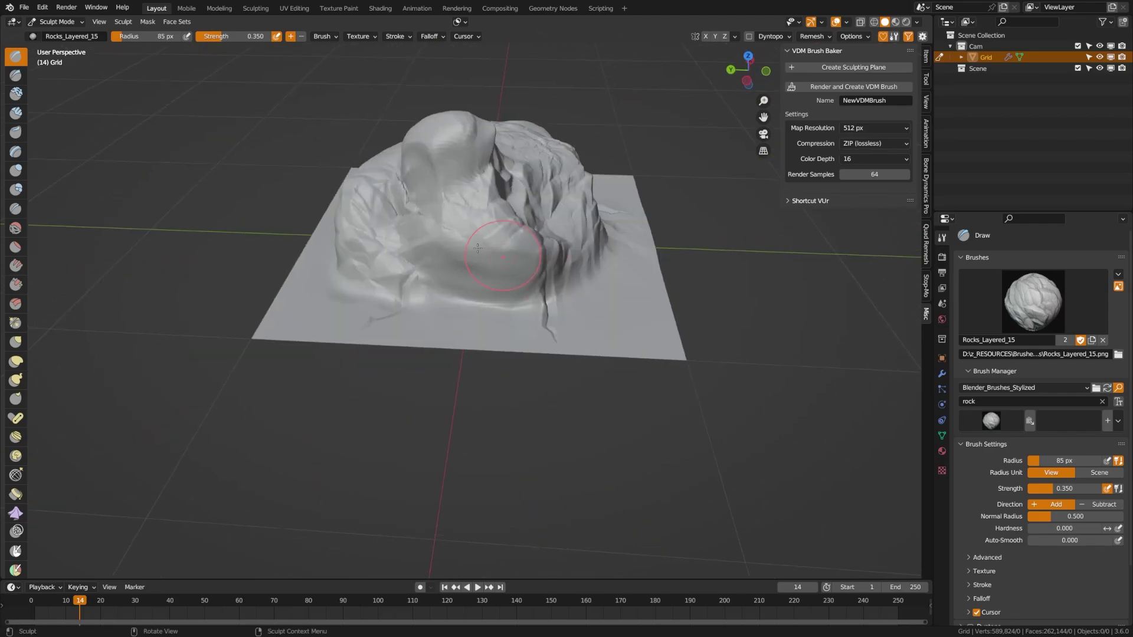
pyautogui.click(978, 426)
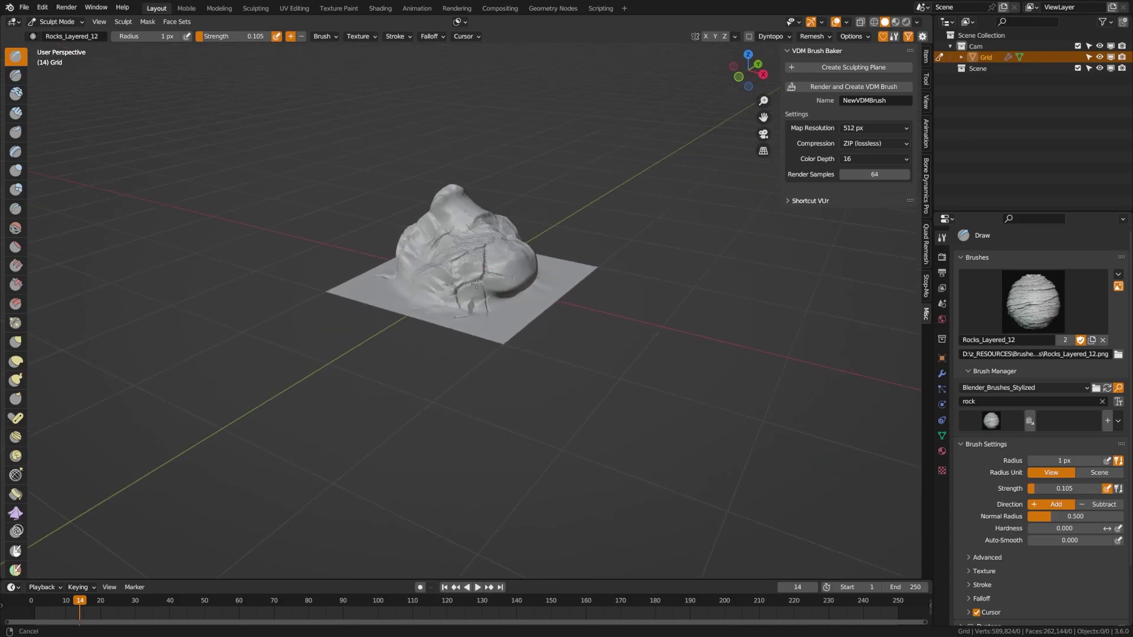
# - Examine the sculpted rock and its overhang from the side, from above and up close
pyautogui.moveTo(483, 365)
pyautogui.mouseDown(button='middle')
pyautogui.moveTo(483, 307)
pyautogui.moveTo(554, 304)
pyautogui.moveTo(553, 330)
pyautogui.mouseUp(button='middle')
pyautogui.hotkey('ctrl', 'Tab')
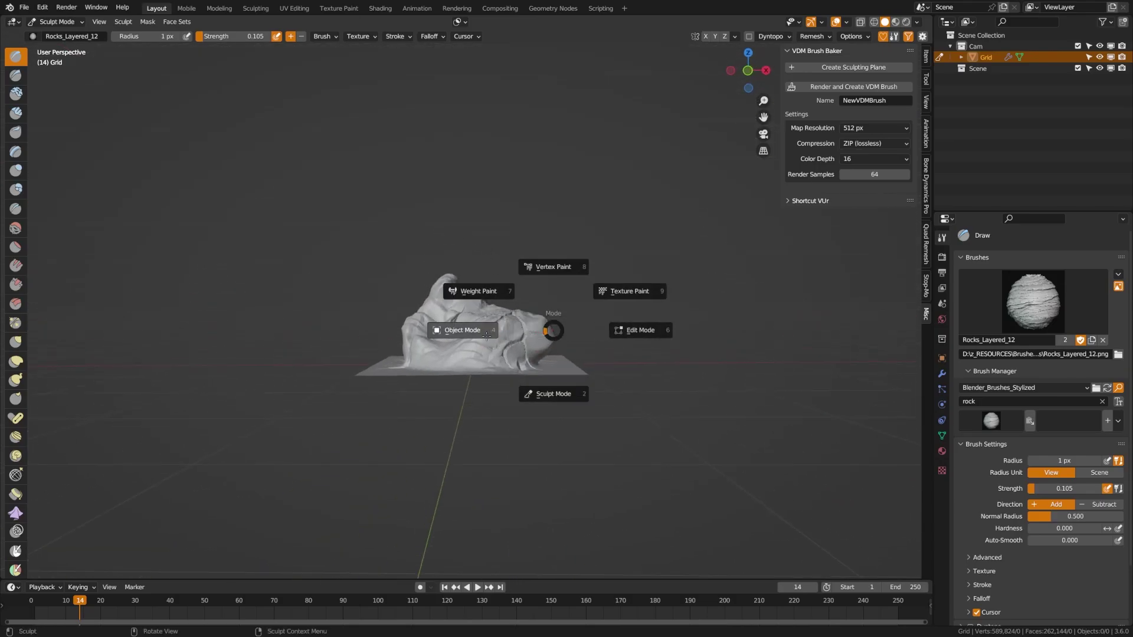
pyautogui.click(535, 336)
pyautogui.hotkey('ctrl', 'Tab')
pyautogui.click(541, 397)
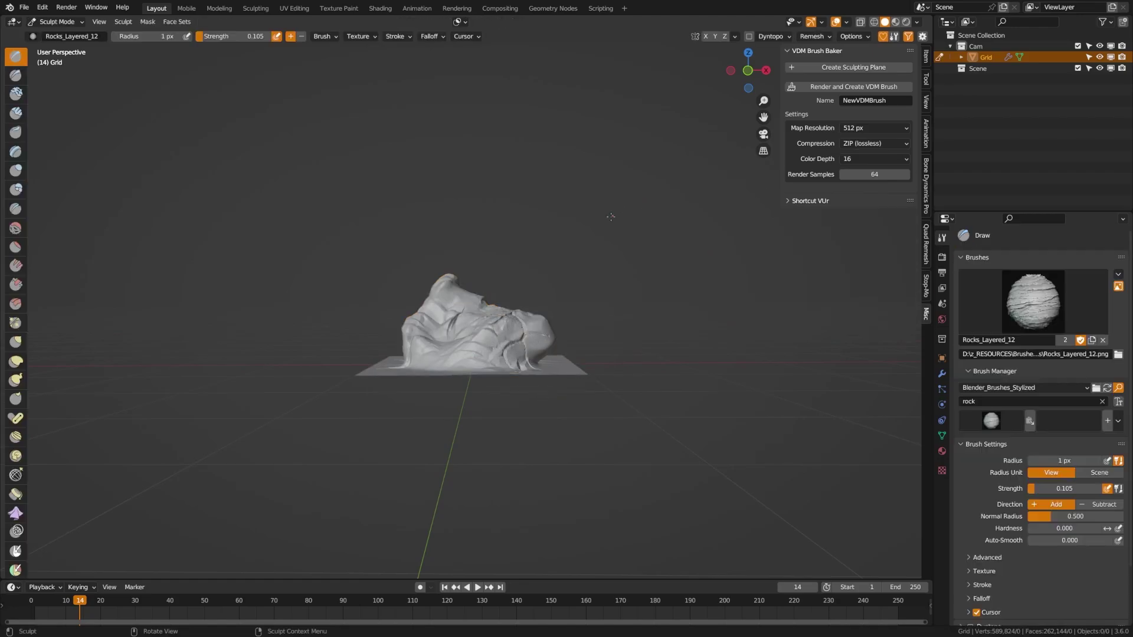
pyautogui.moveTo(489, 330)
pyautogui.mouseDown(button='middle')
pyautogui.moveTo(407, 390)
pyautogui.moveTo(425, 354)
pyautogui.mouseUp(button='middle')
pyautogui.scroll(5, 399, 398)
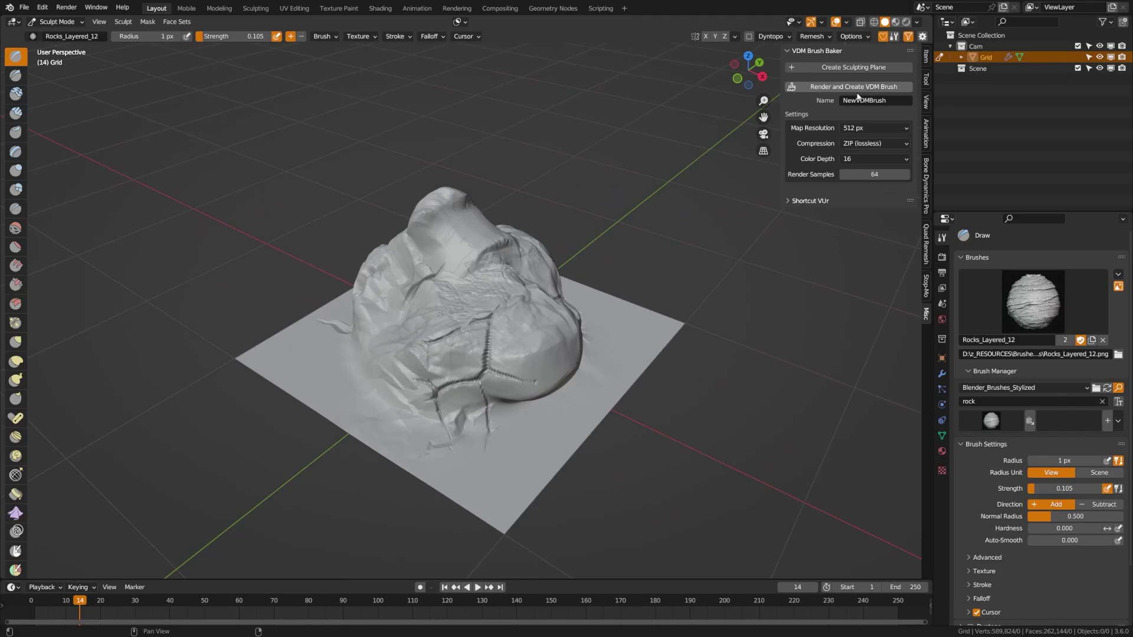
pyautogui.moveTo(510, 291); pyautogui.dragTo(489, 277, button='middle')
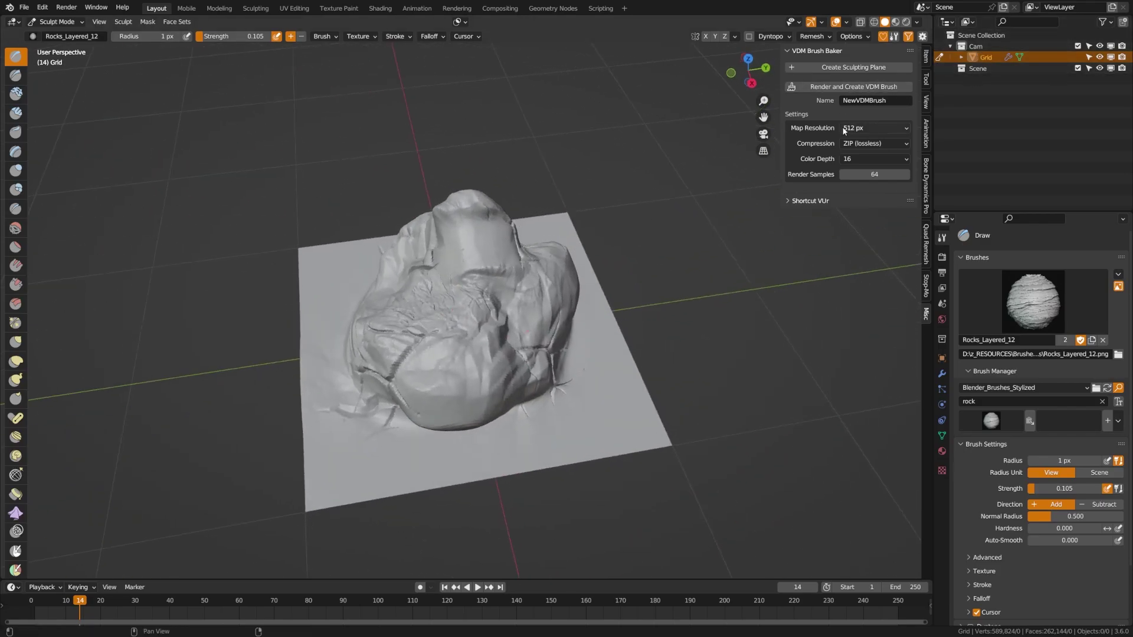
# - Name the brush Rock-Overhang, keep the map resolution at 512 px, and render and create the VDM brush
pyautogui.click(885, 102)
pyautogui.write('Rock-Overhang')
pyautogui.moveTo(781, 117); pyautogui.dragTo(849, 125, button='middle')
pyautogui.click(858, 130)
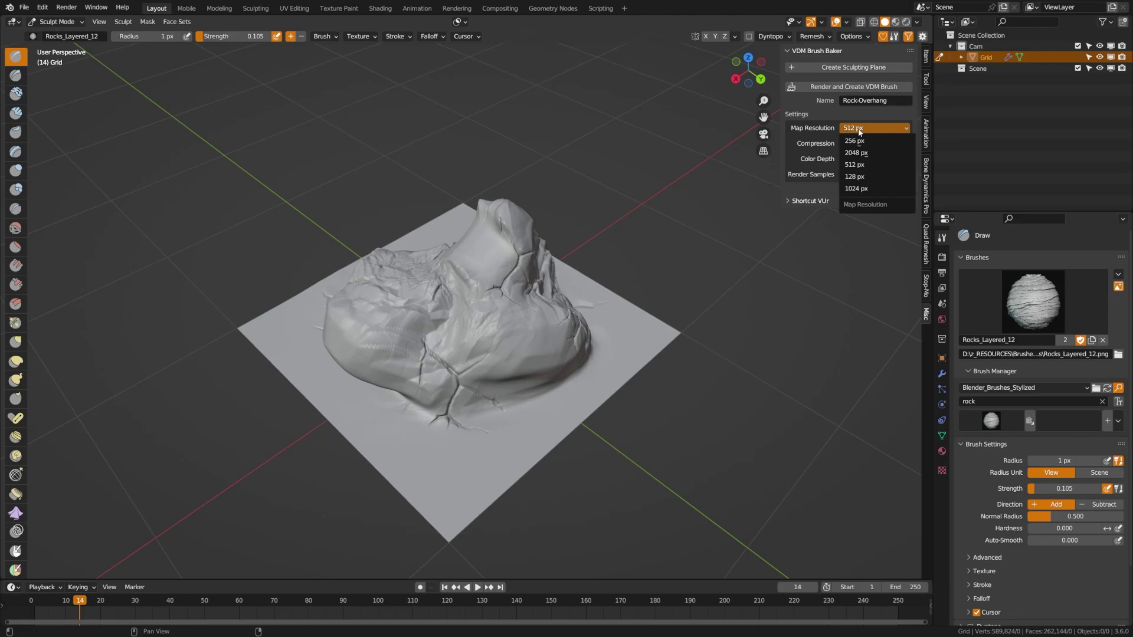
pyautogui.click(858, 129)
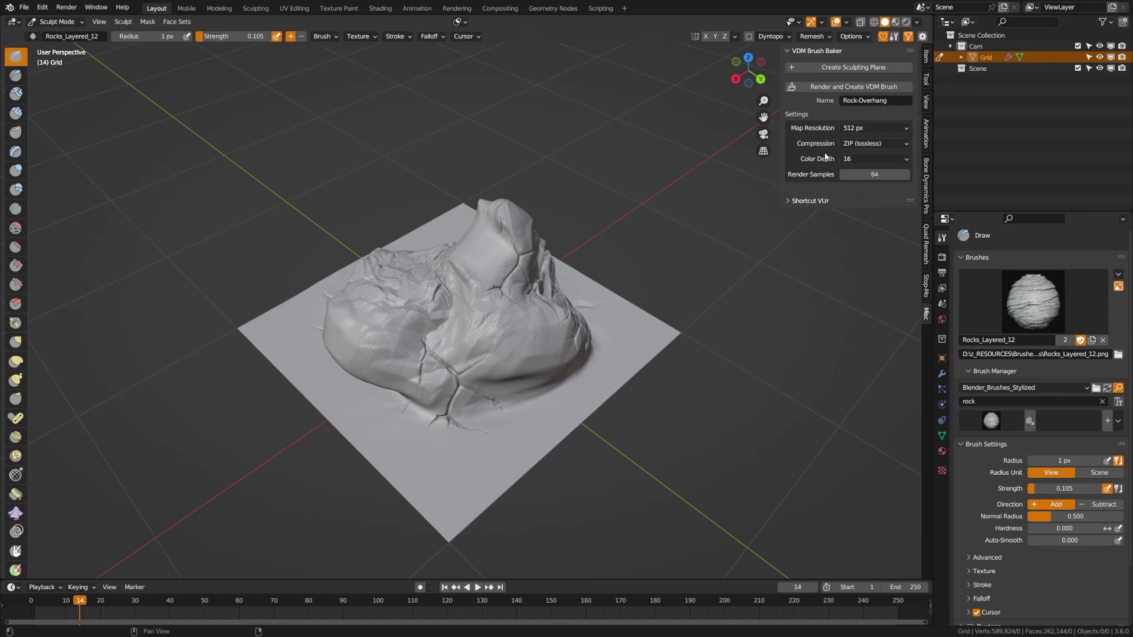
pyautogui.click(851, 92)
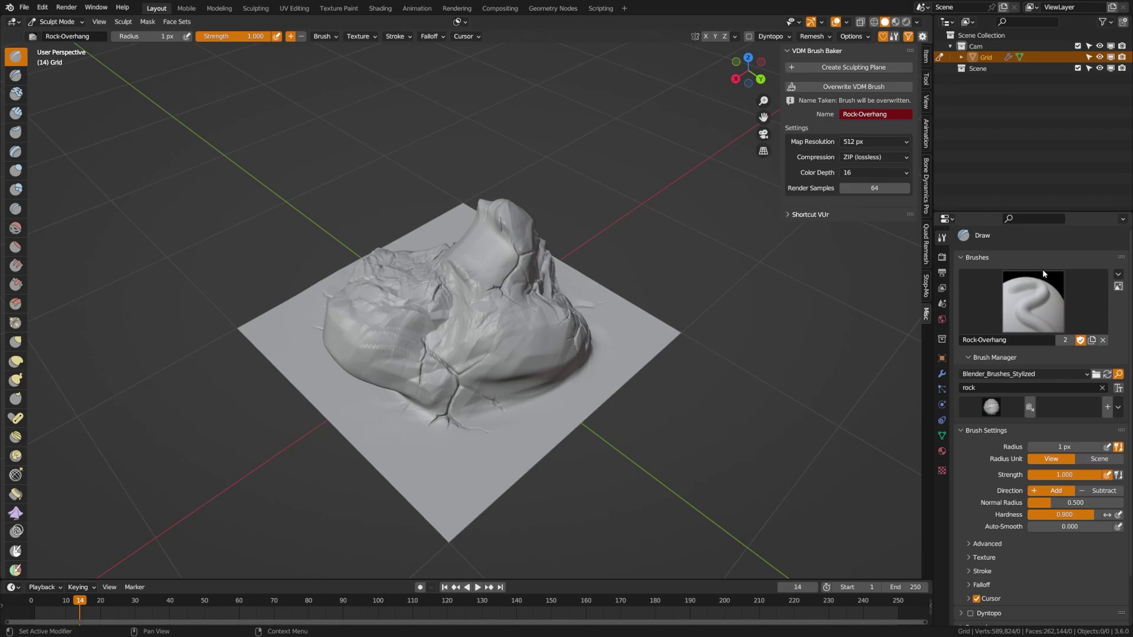
# - Clear the brush name filter and set the Brush Manager category to Current File
pyautogui.click(1102, 388)
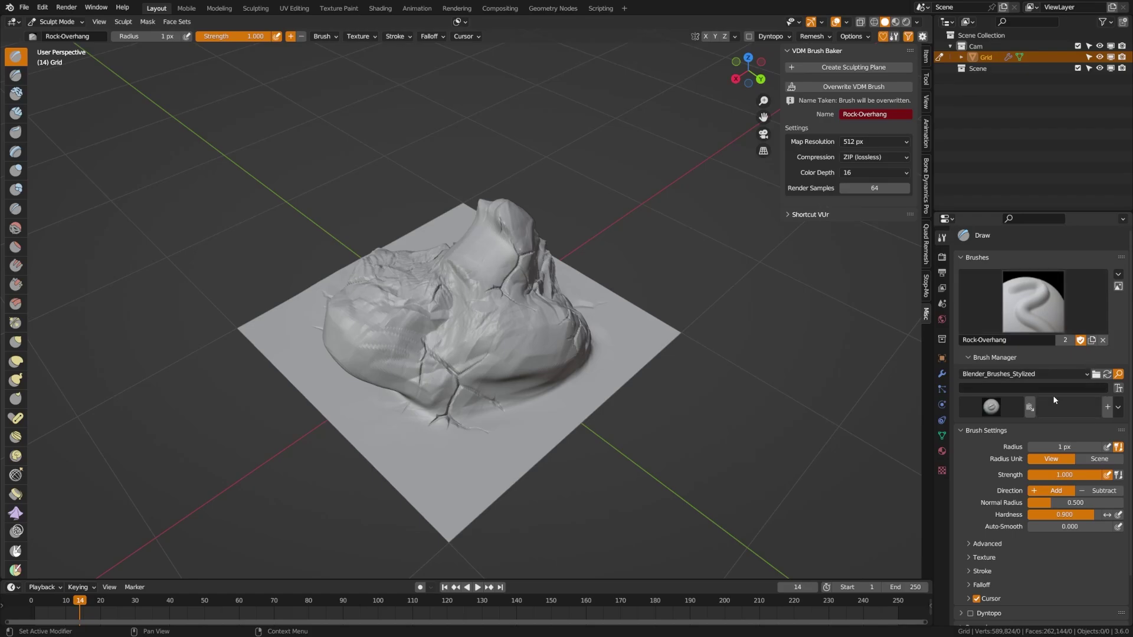
pyautogui.click(997, 374)
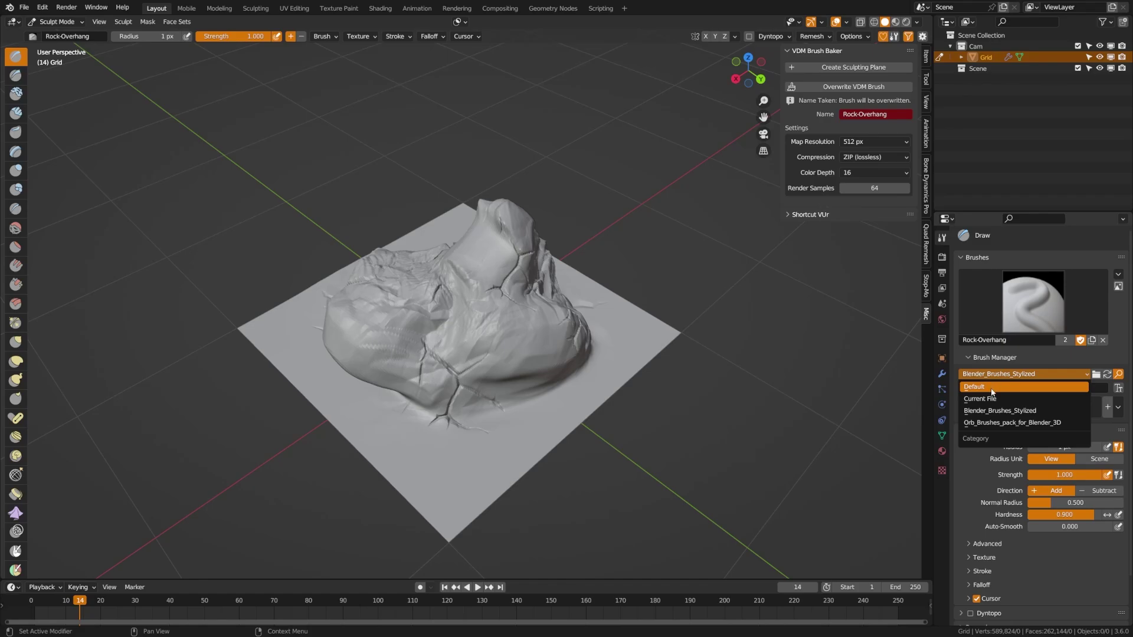
pyautogui.click(990, 387)
pyautogui.click(997, 374)
pyautogui.click(991, 399)
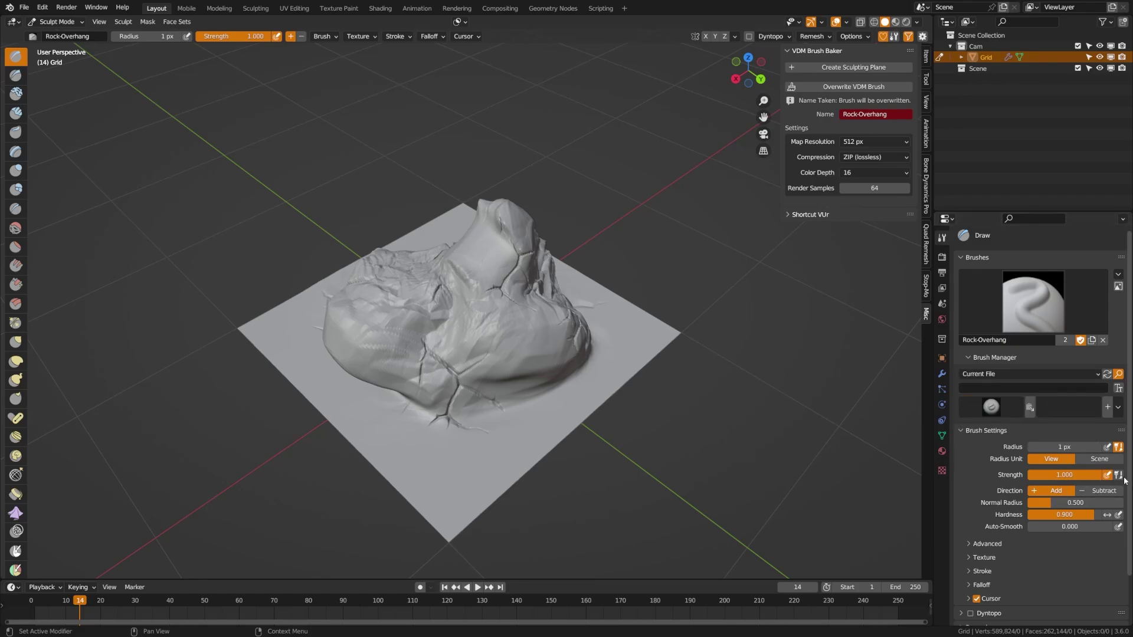
# - Filter the current file's brushes by "rock" and select the Rock-Overhang brush
pyautogui.click(1014, 389)
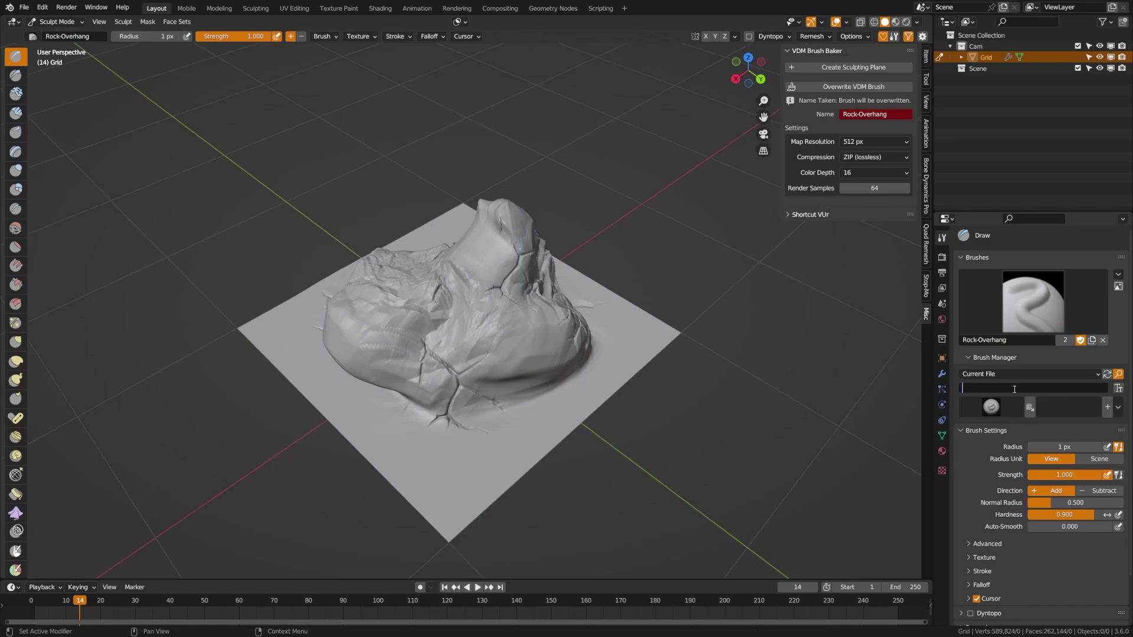
pyautogui.write('rock')
pyautogui.press('Return')
pyautogui.click(991, 406)
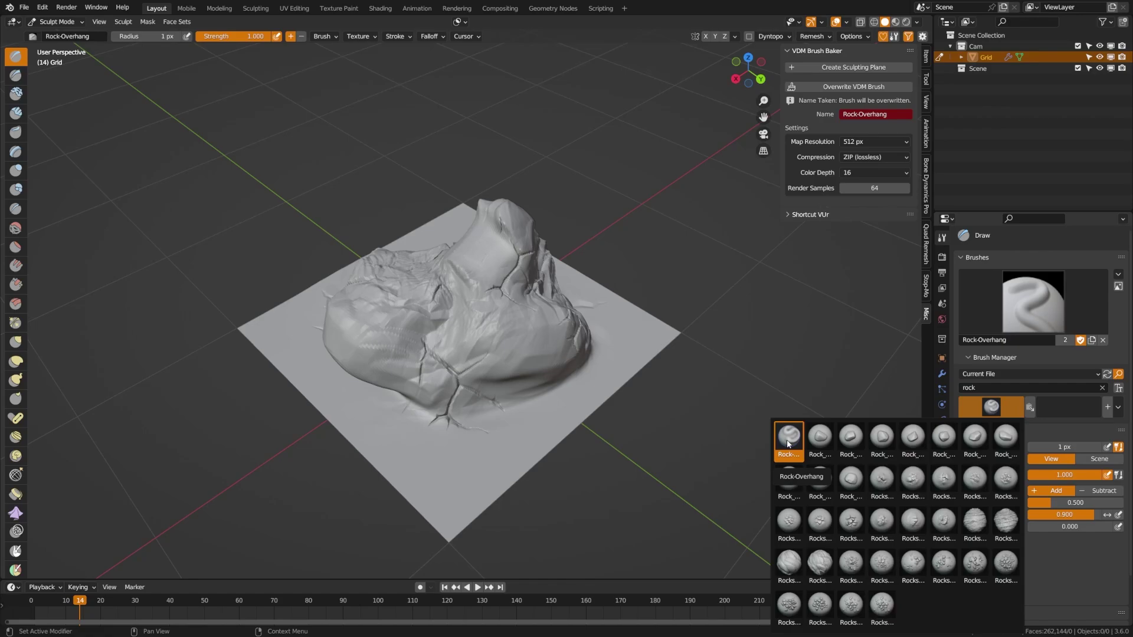
pyautogui.click(788, 444)
# - Enlarge the brush radius and try out the Rock-Overhang brush on the sculpting plane
pyautogui.moveTo(531, 366); pyautogui.dragTo(612, 392, button='middle')
pyautogui.press('f')
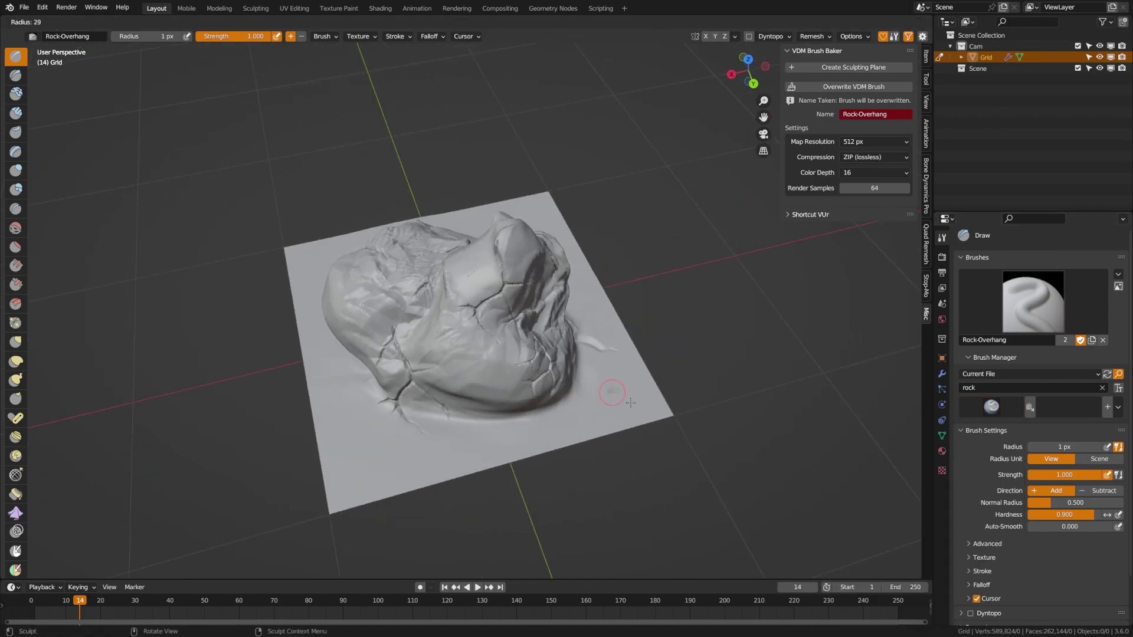
pyautogui.click(687, 429)
pyautogui.moveTo(632, 430); pyautogui.dragTo(574, 428, button='middle')
pyautogui.moveTo(568, 428); pyautogui.dragTo(635, 466)
pyautogui.moveTo(620, 406)
pyautogui.mouseDown(button='middle')
pyautogui.moveTo(522, 406)
pyautogui.moveTo(525, 368)
pyautogui.mouseUp(button='middle')
pyautogui.moveTo(544, 354); pyautogui.dragTo(598, 448)
pyautogui.moveTo(598, 446); pyautogui.dragTo(748, 322, button='middle')
pyautogui.moveTo(392, 355); pyautogui.dragTo(510, 400)
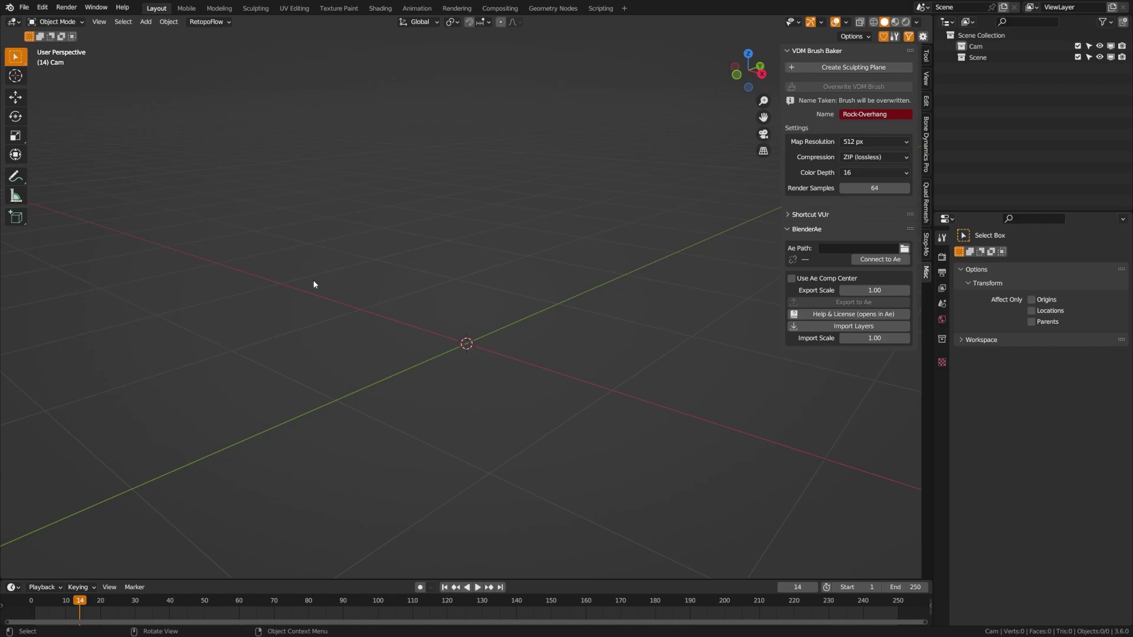
# - Browse for appendable brushes inside the .blend file in z_RESOURCES\Brushes\Blender\Blender_Brushes_Stylized, then close the file browser without appending
pyautogui.click(24, 7)
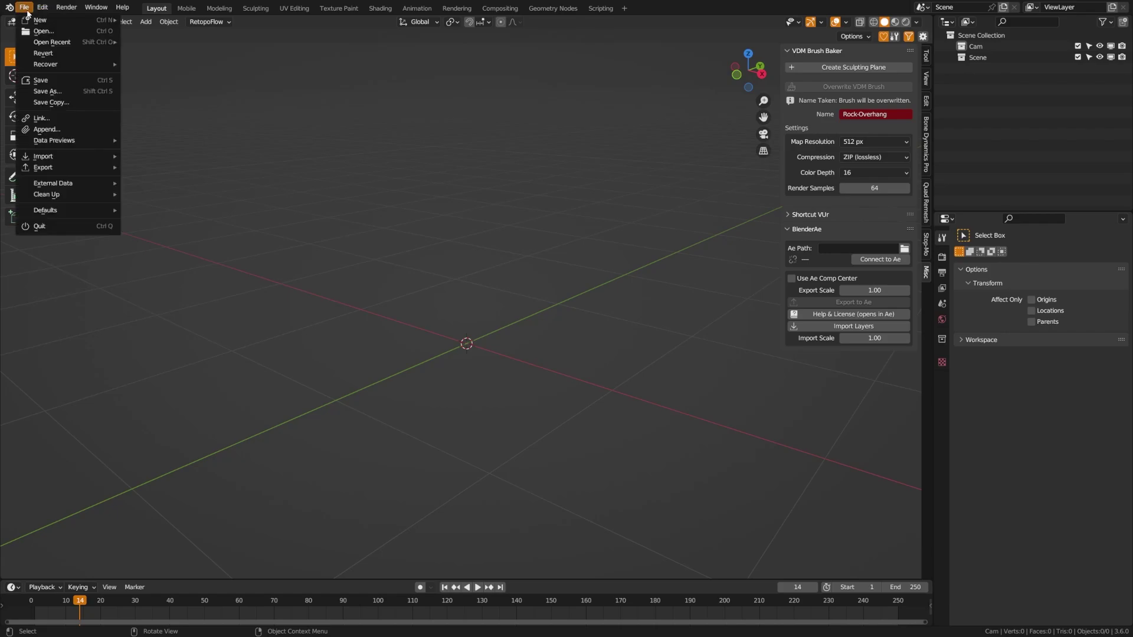
pyautogui.click(58, 130)
pyautogui.click(313, 386)
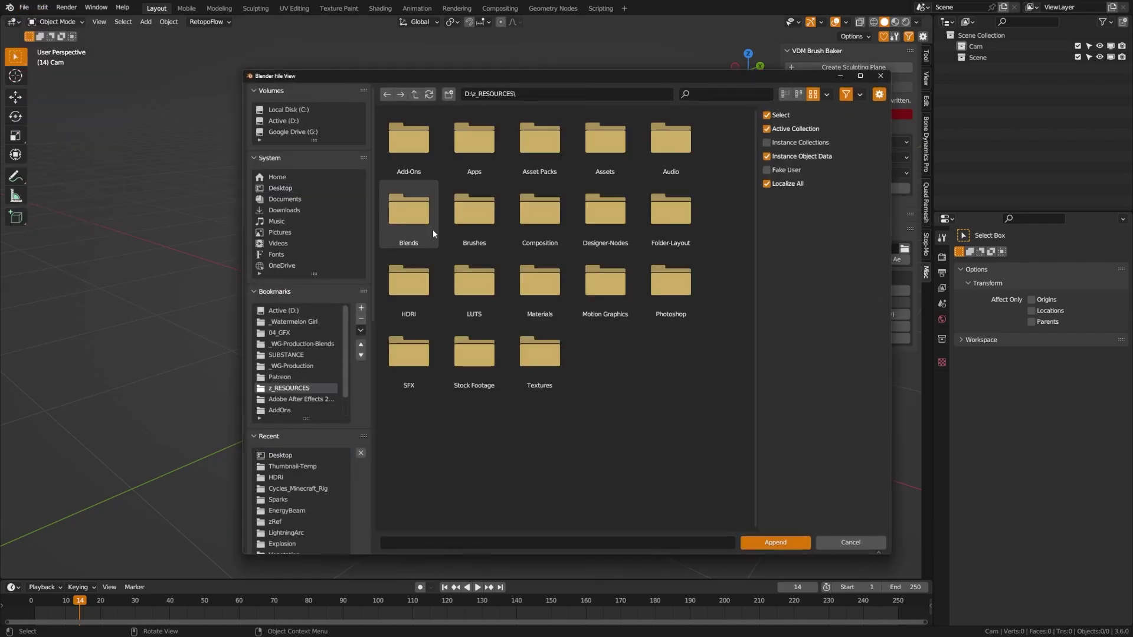
pyautogui.doubleClick(487, 227)
pyautogui.doubleClick(428, 150)
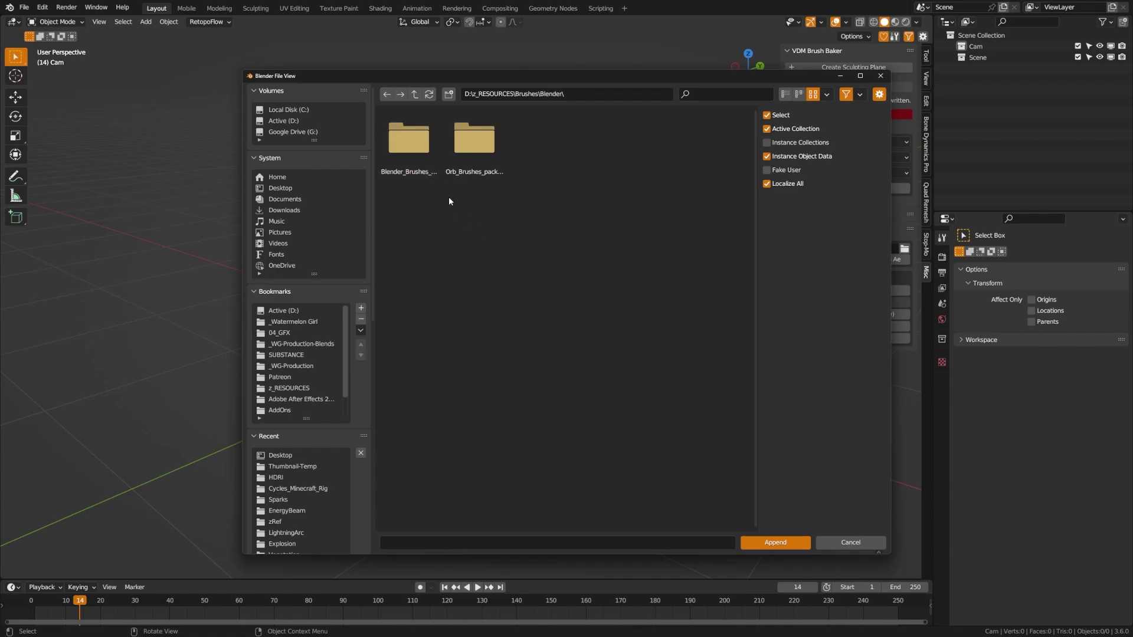
pyautogui.doubleClick(413, 141)
pyautogui.doubleClick(539, 138)
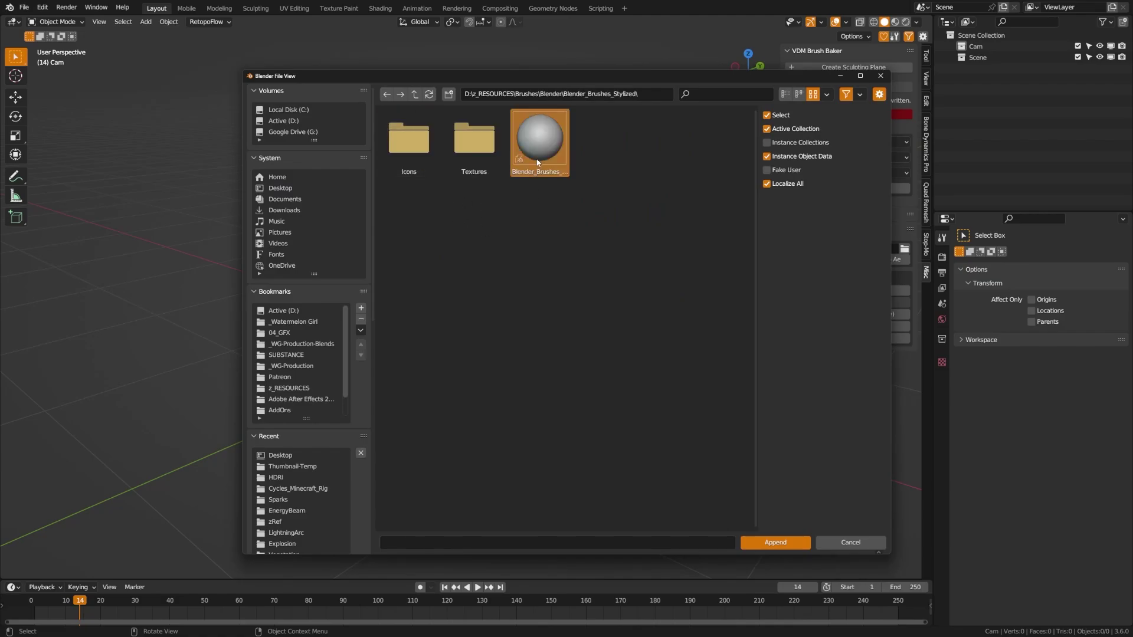
pyautogui.doubleClick(431, 162)
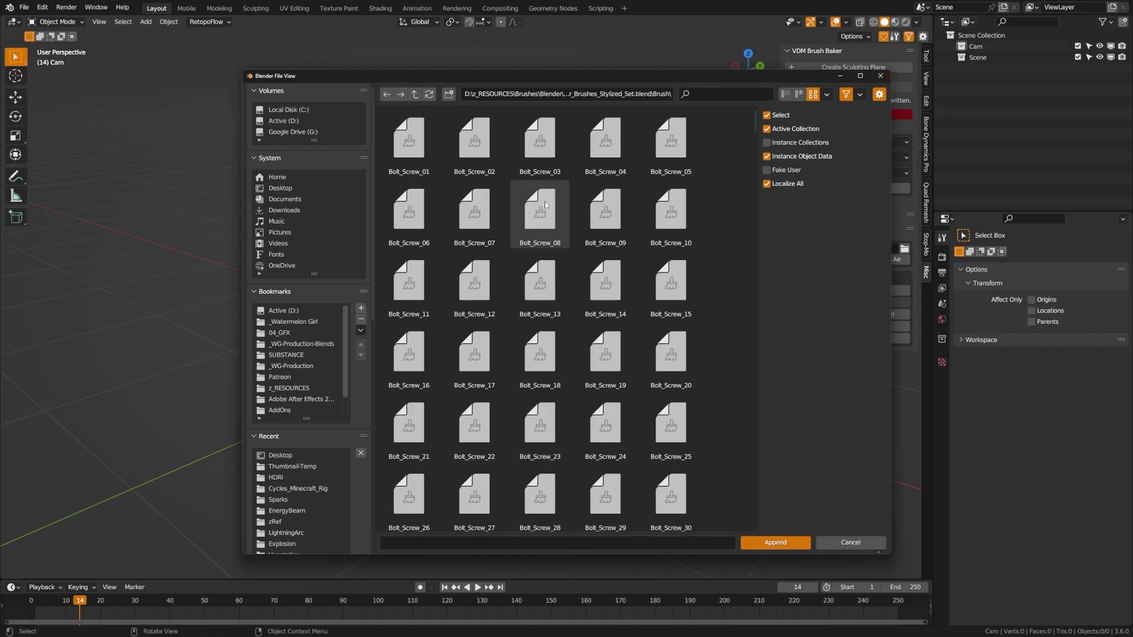
pyautogui.click(881, 76)
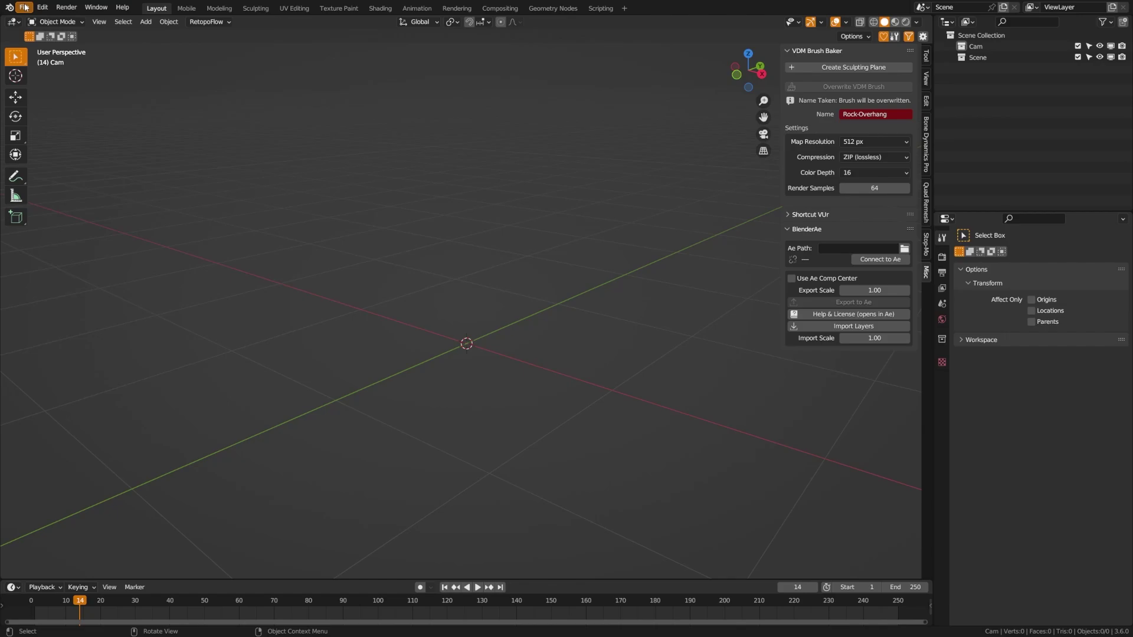
pyautogui.click(25, 7)
pyautogui.moveTo(94, 187)
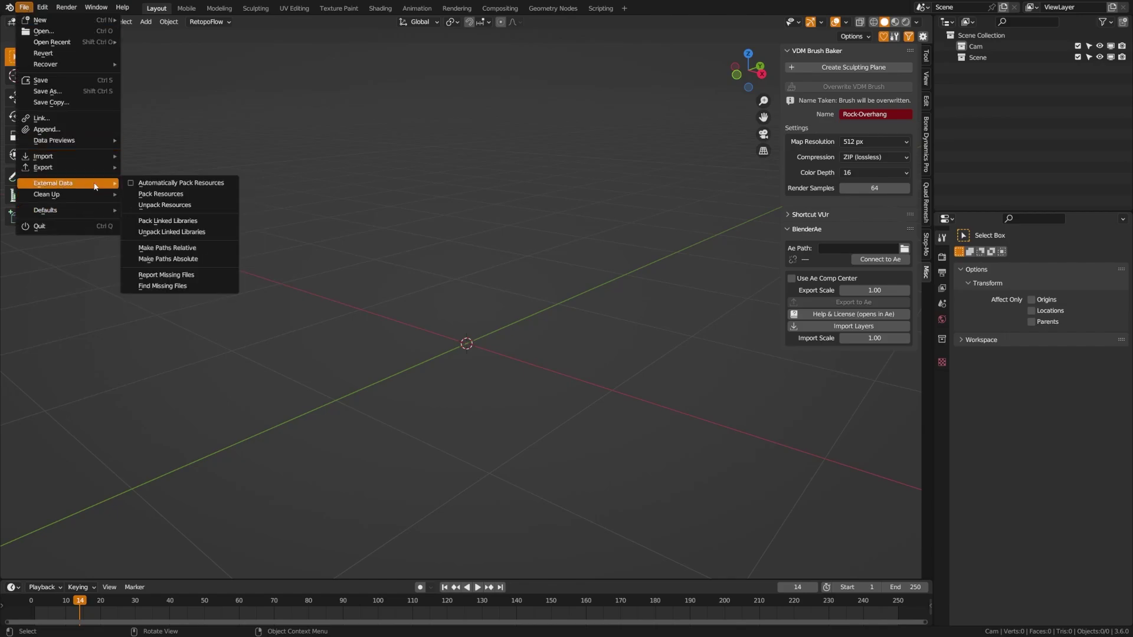
pyautogui.moveTo(86, 211)
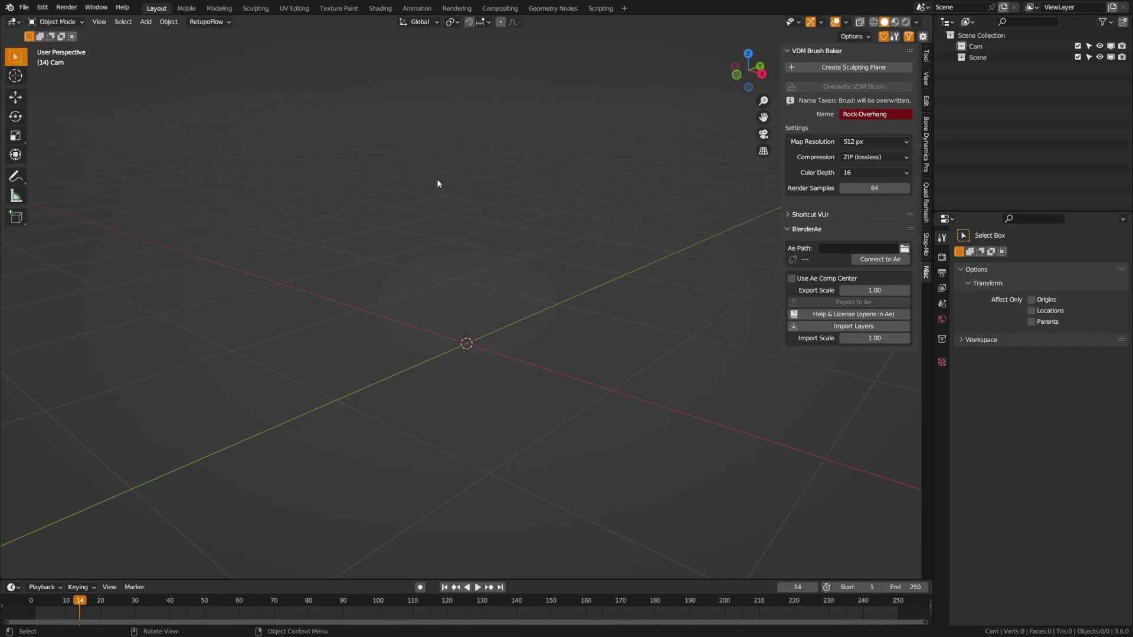